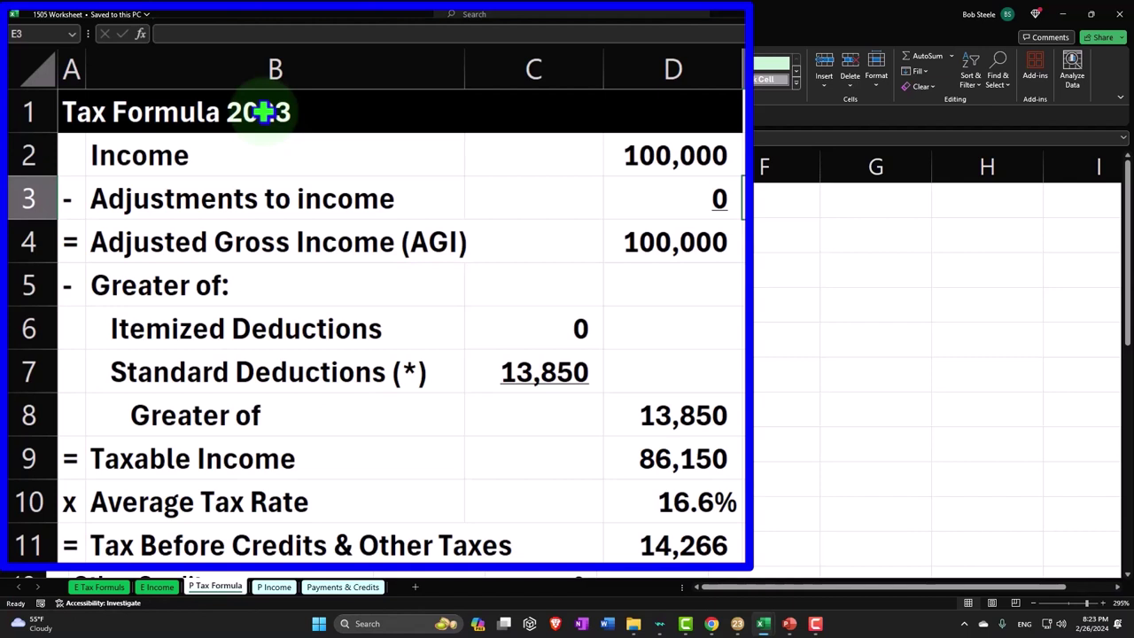
- Switch to Lacerte and review the tax, payments, filing status, income and deduction lines on pages 2 and 1 of Form 1040
click(295, 148)
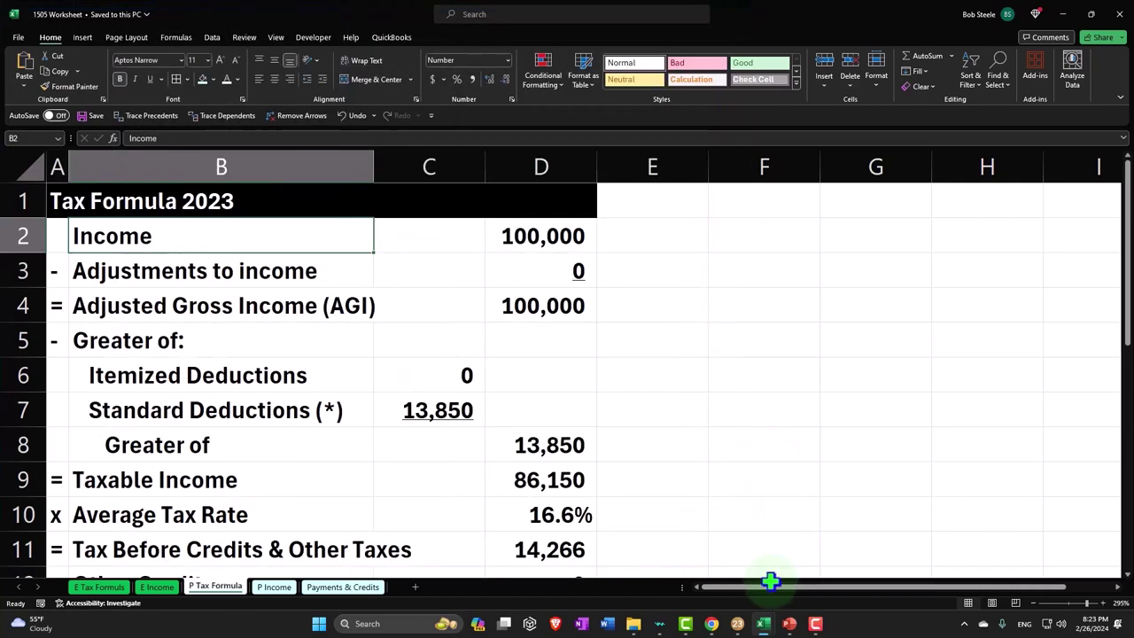
click(737, 623)
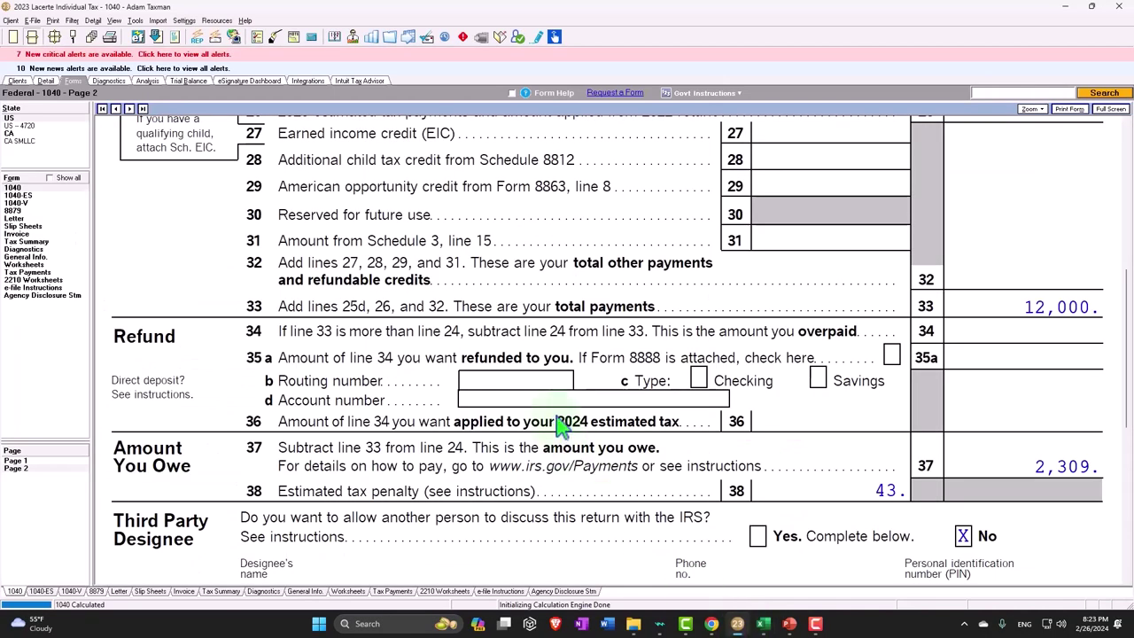
scroll(560, 427, up, 3)
scroll(560, 427, up, 3)
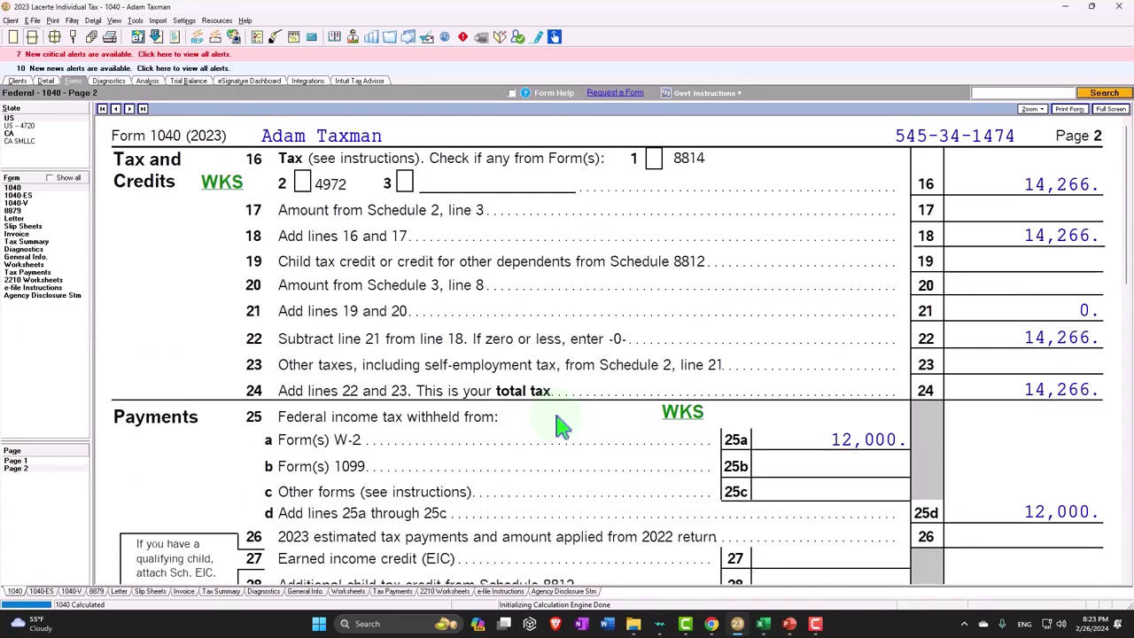
click(16, 461)
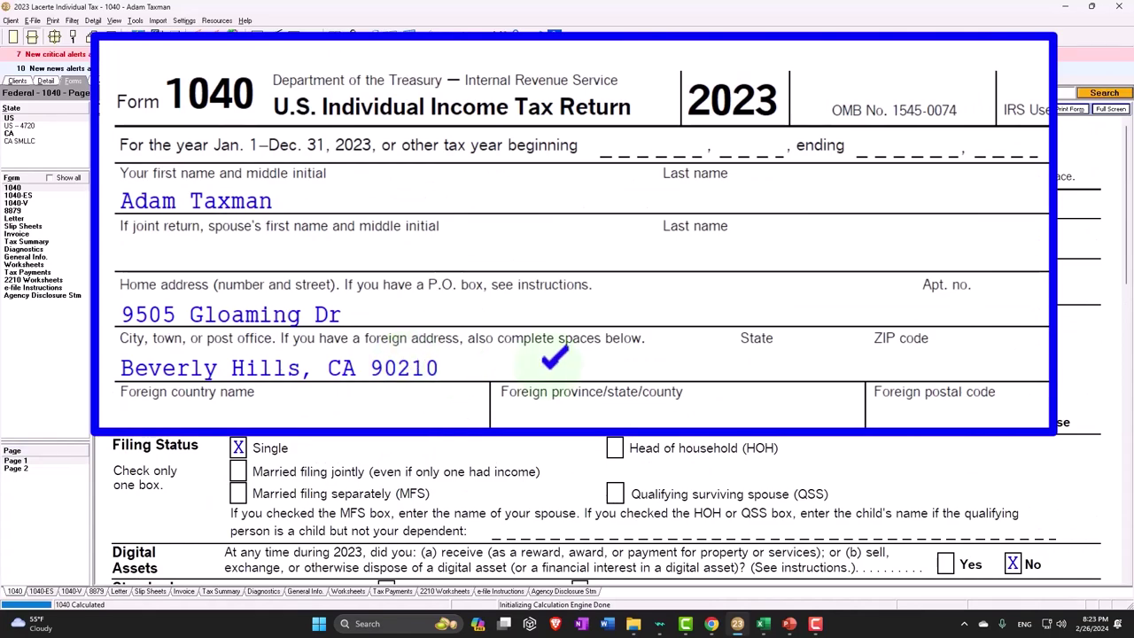
scroll(460, 390, down, 8)
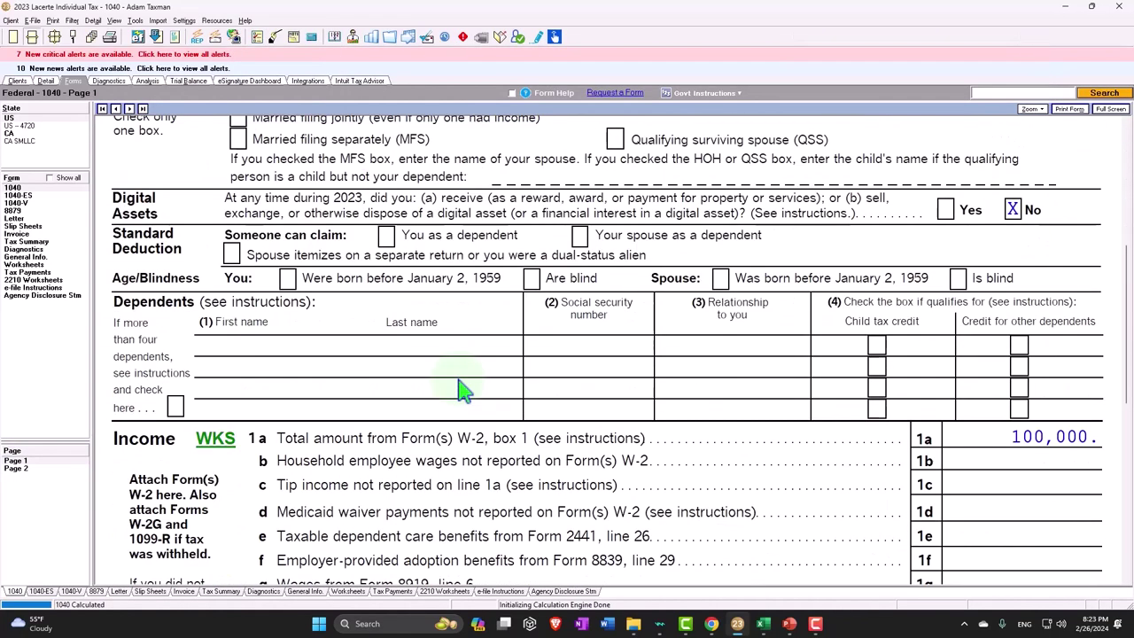
scroll(460, 389, down, 10)
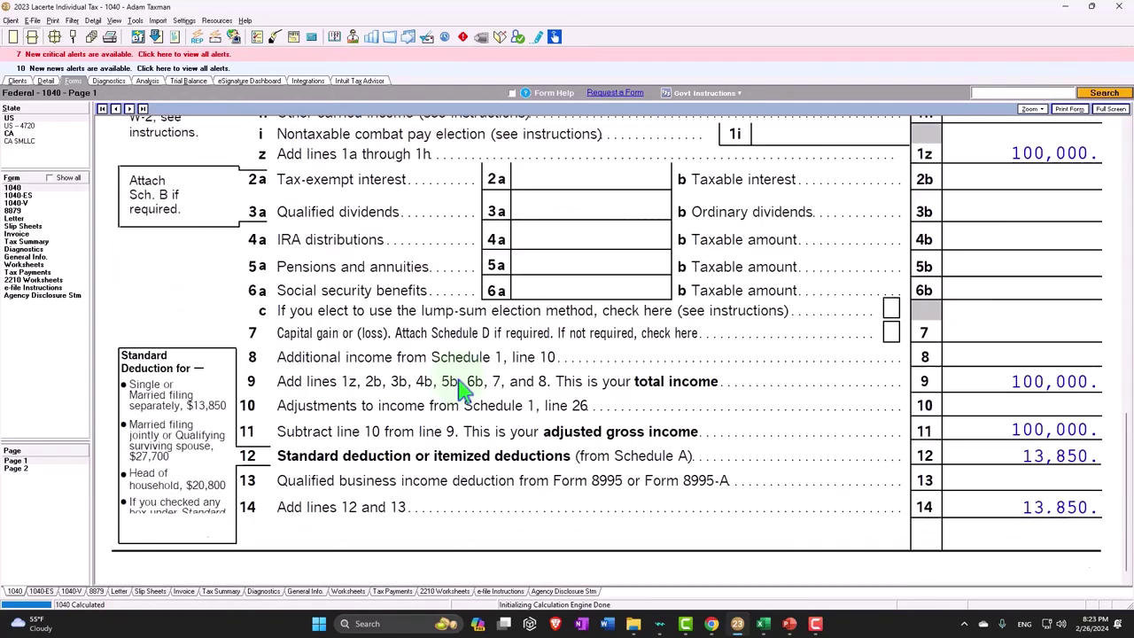
- Switch to the 1505 Worksheet in Excel and examine the Income, Adjustments to income and Adjusted Gross Income amounts in D2:D4
mouse_move(762, 624)
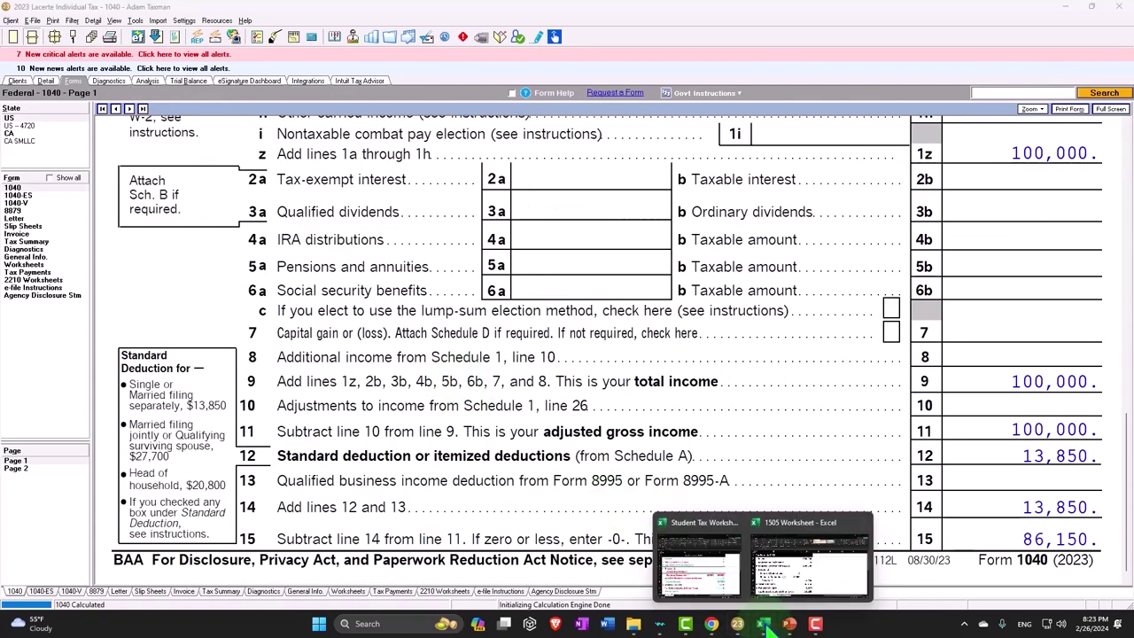
click(808, 576)
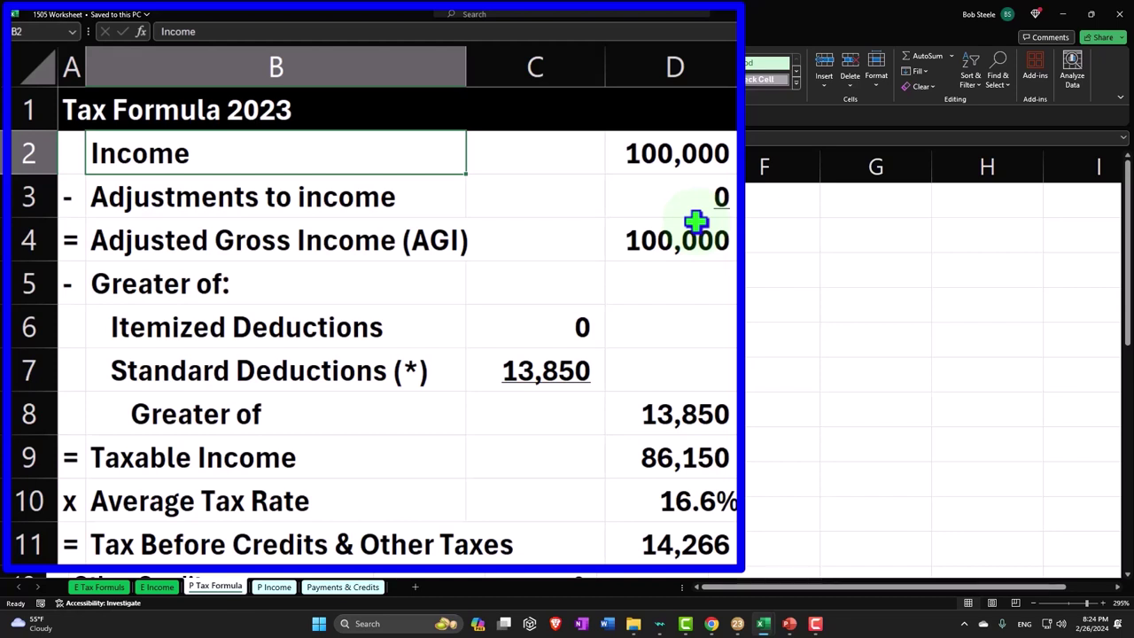
click(366, 151)
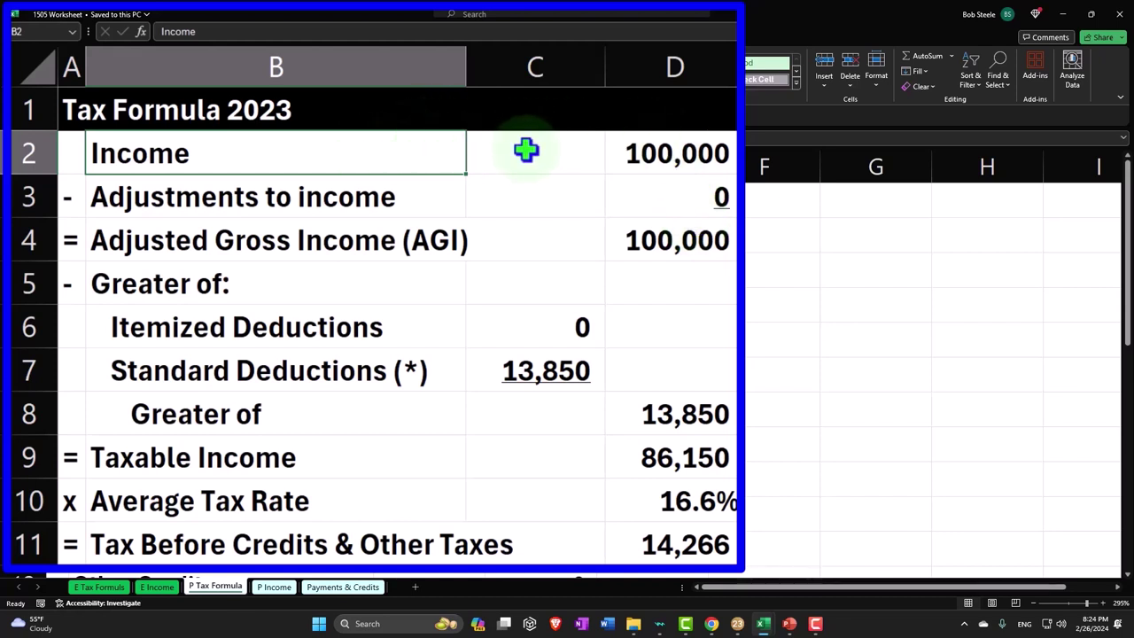
click(658, 152)
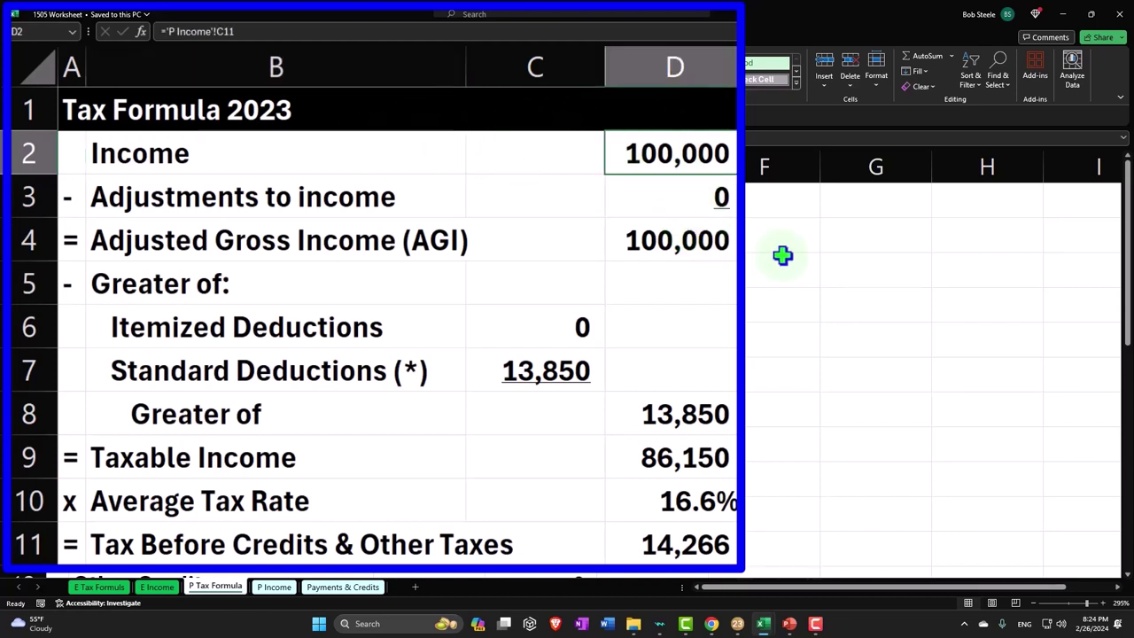
key(Down)
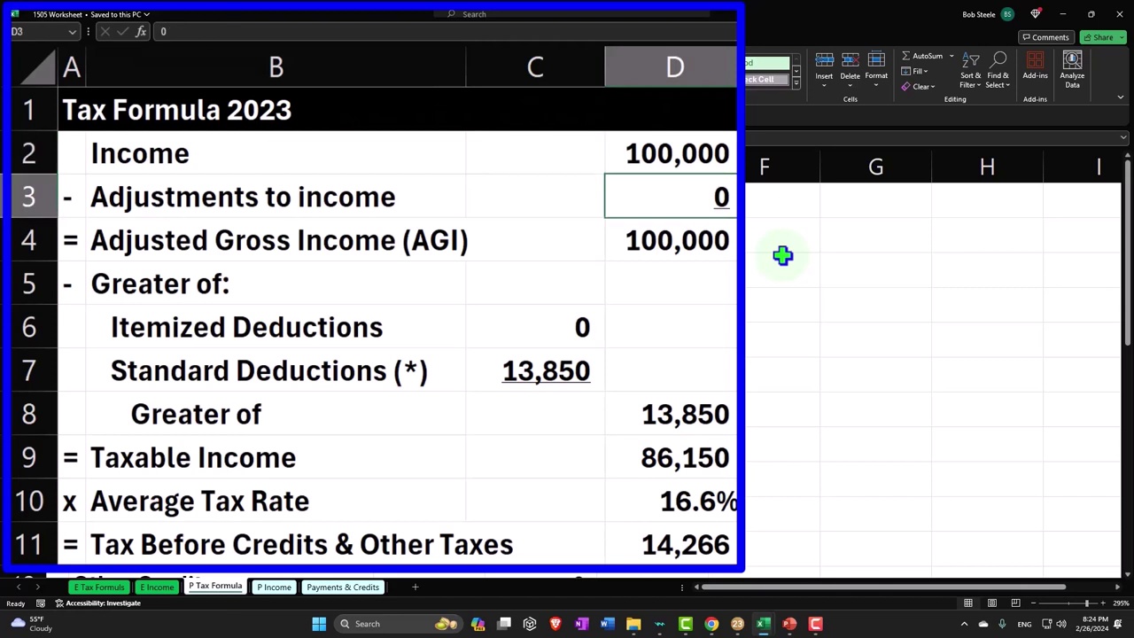
key(Down)
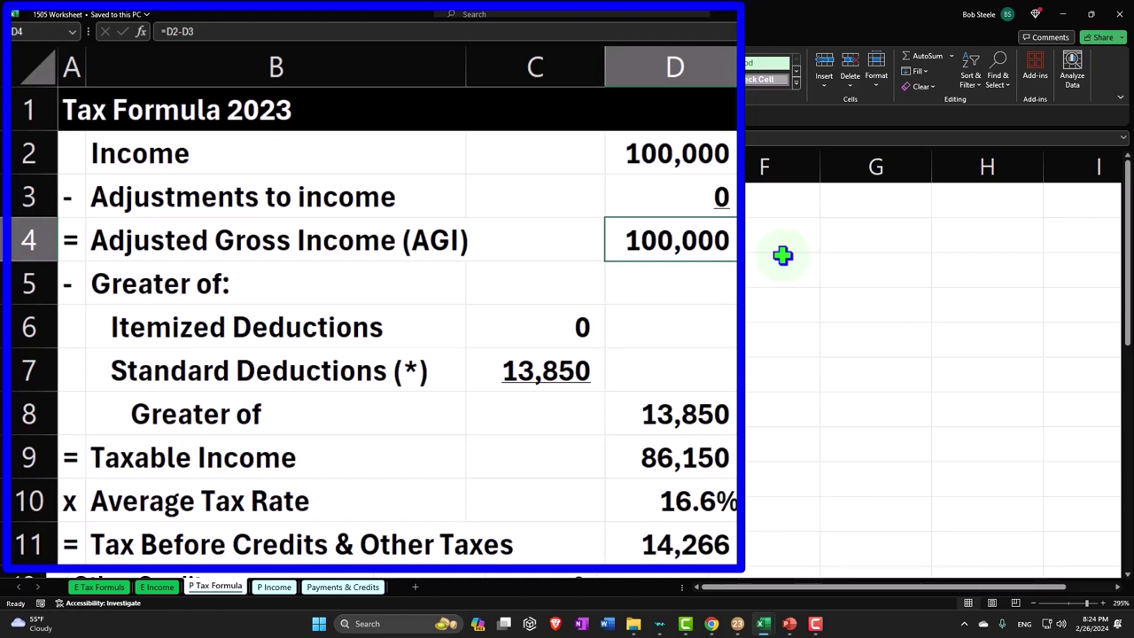
- Examine the Itemized and Standard Deductions rows, the Greater of formula in D8 and the Taxable Income formula in D9
key(Down)
key(Down)
key(Left)
key(Left)
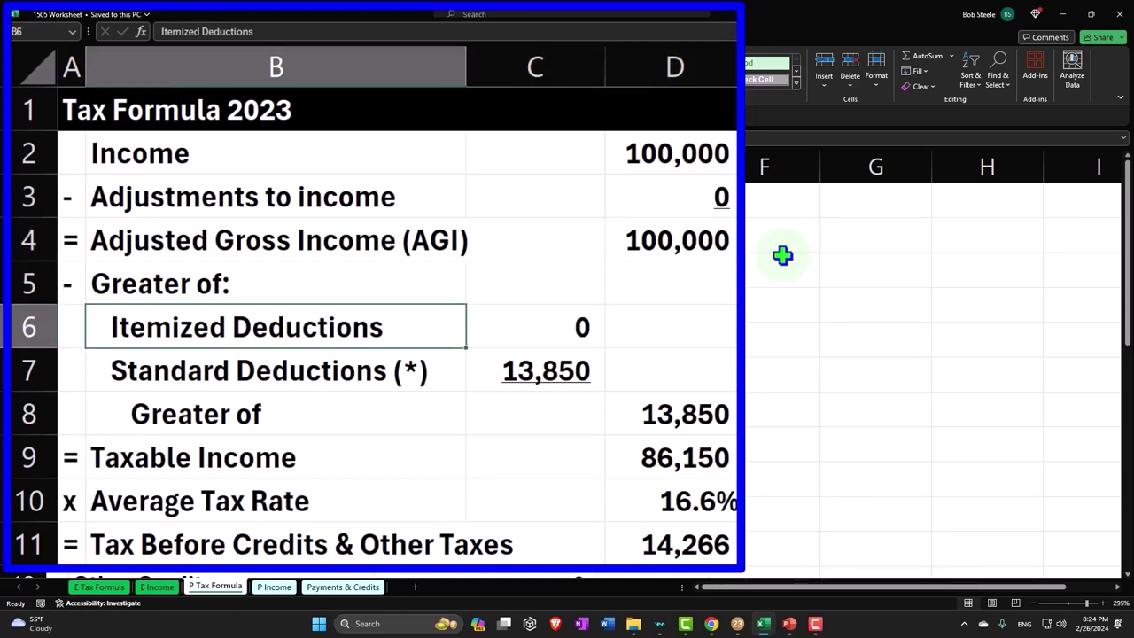
key(Down)
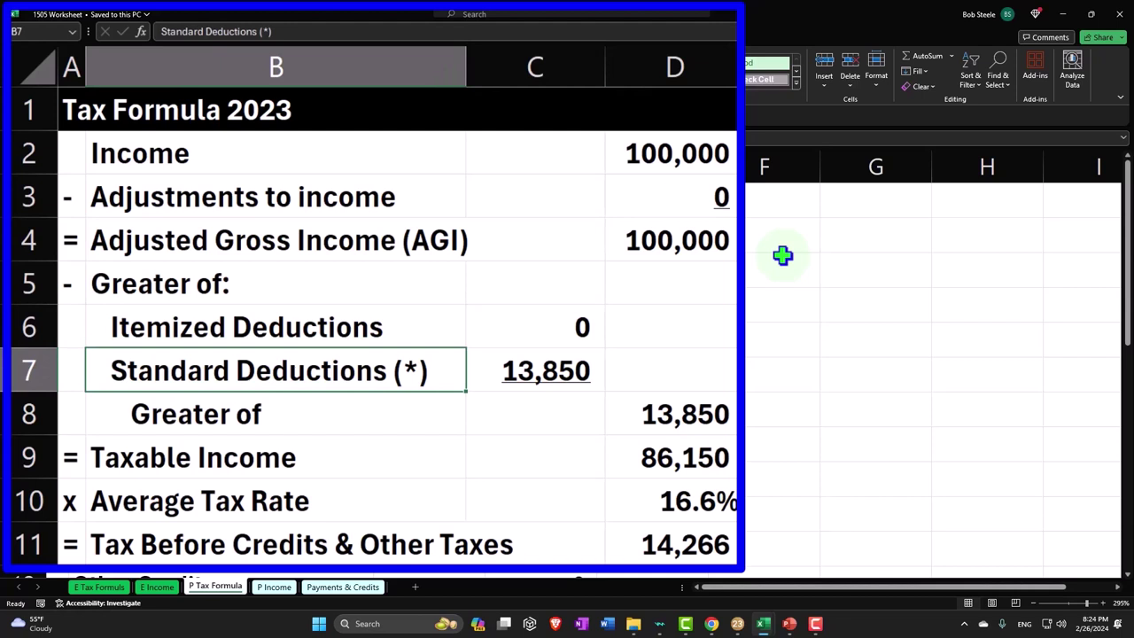
key(Down)
key(Right)
key(Right)
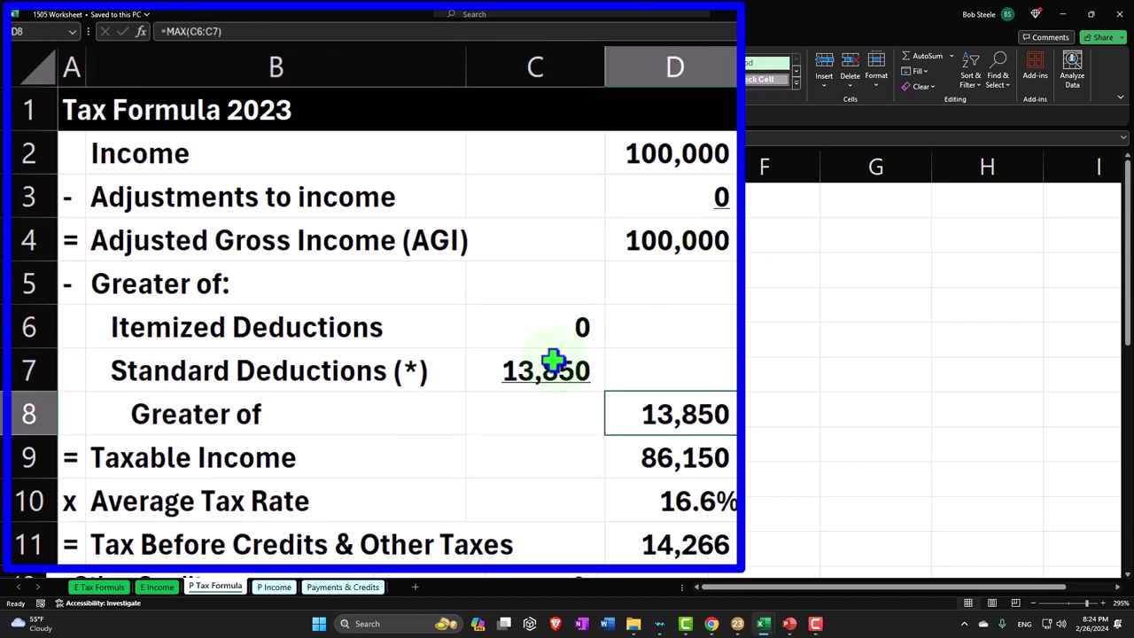
key(Down)
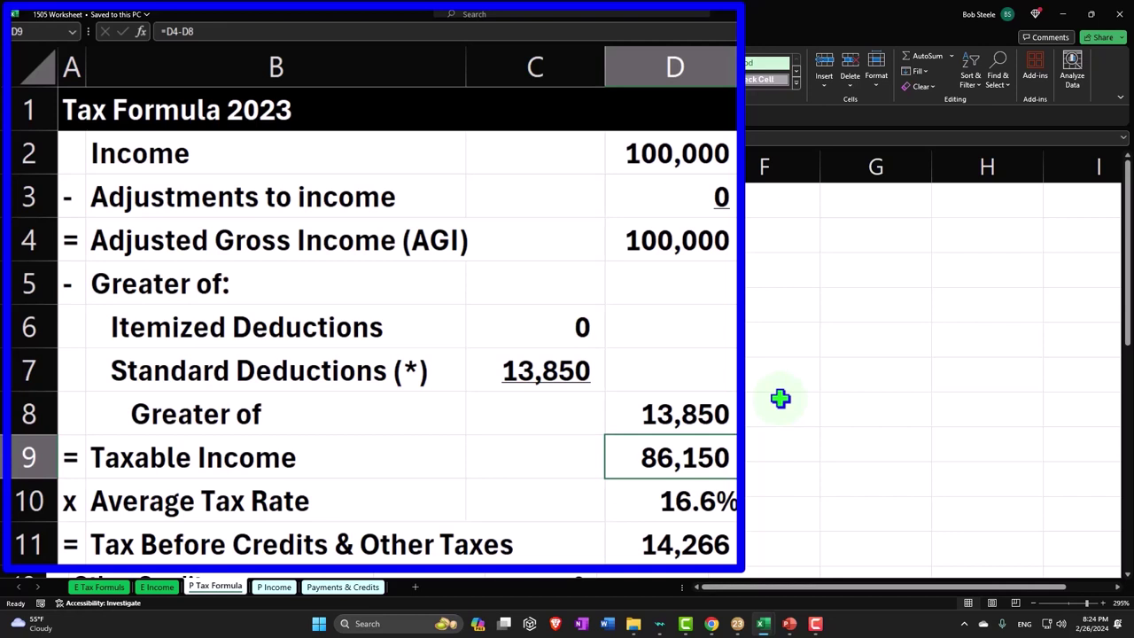
- Examine the Average Tax Rate, Tax Before Credits & Other Taxes and Other Credits cells in D10:D12
key(Down)
key(Down)
key(Down)
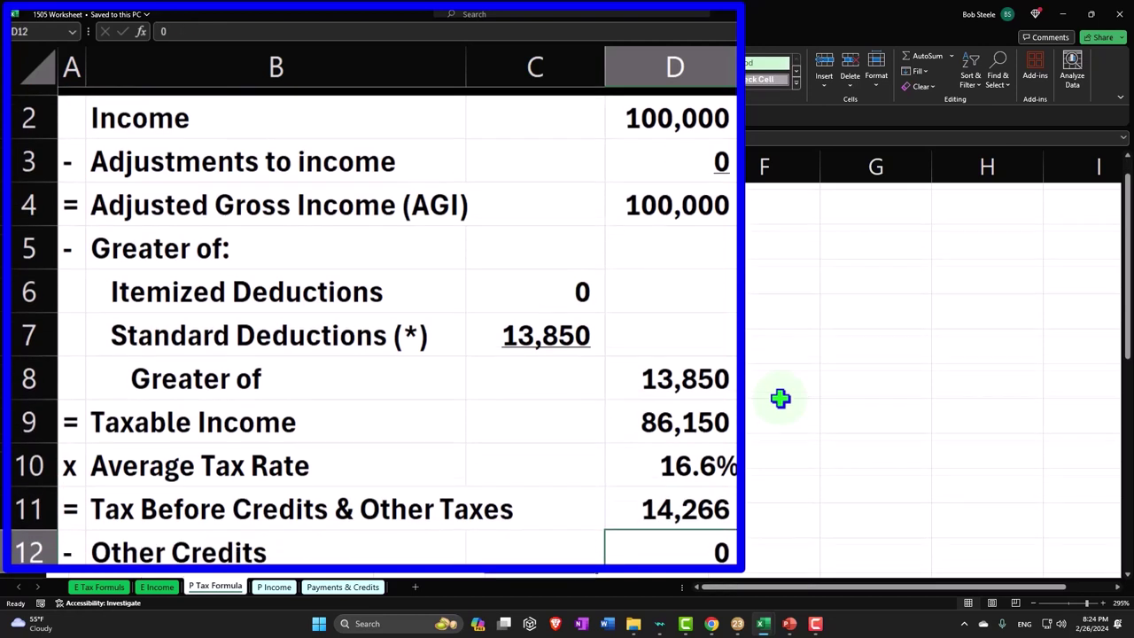
key(Up)
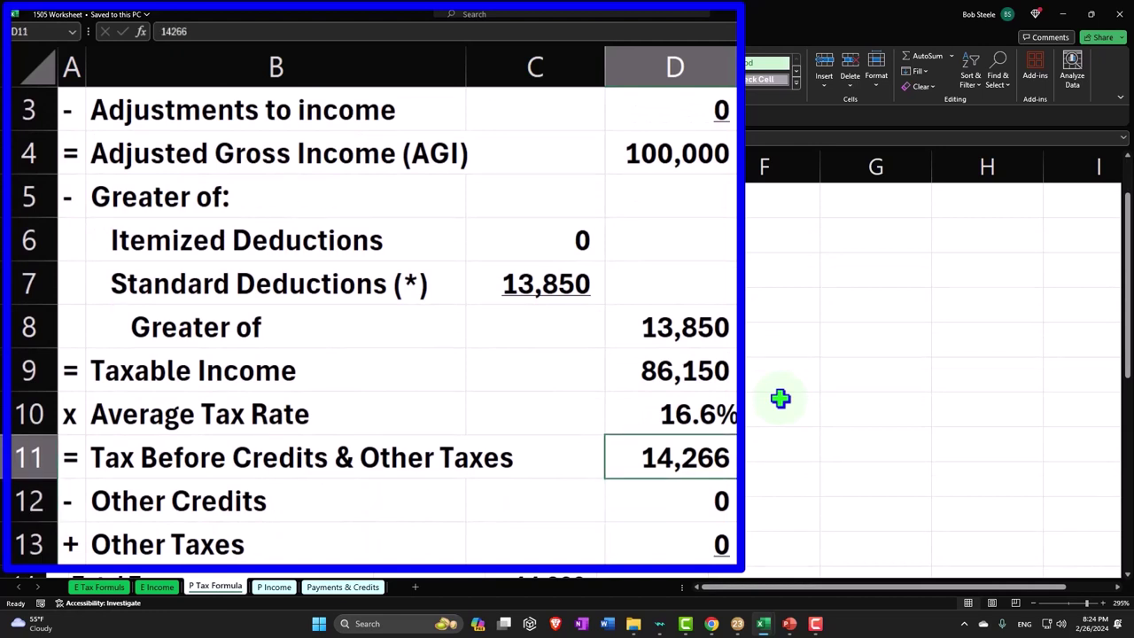
key(Up)
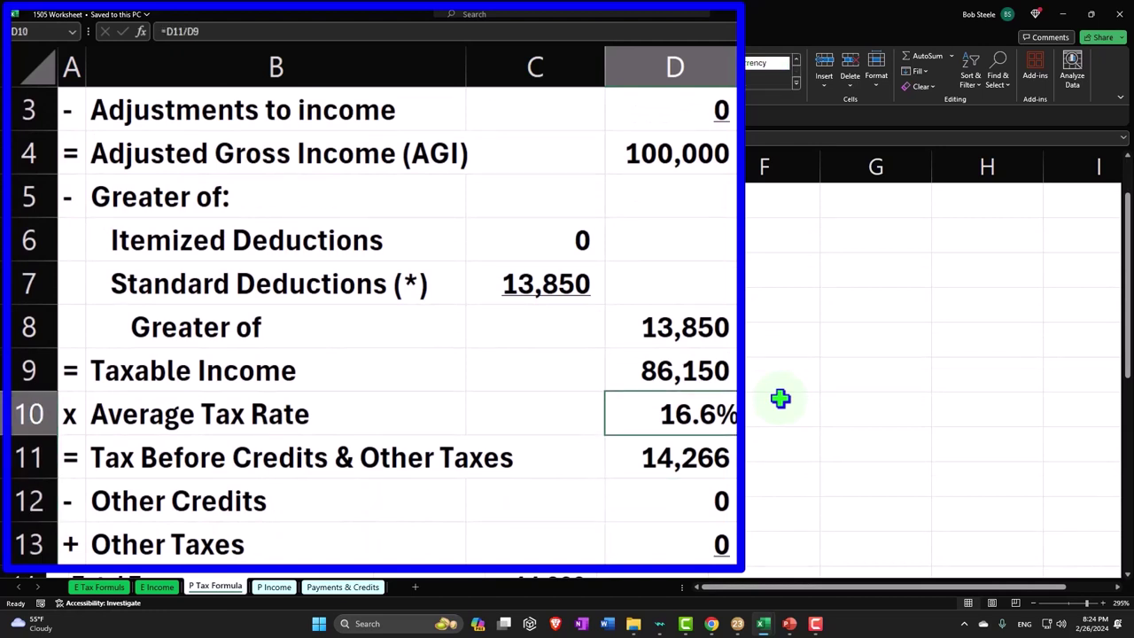
key(Down)
key(Down)
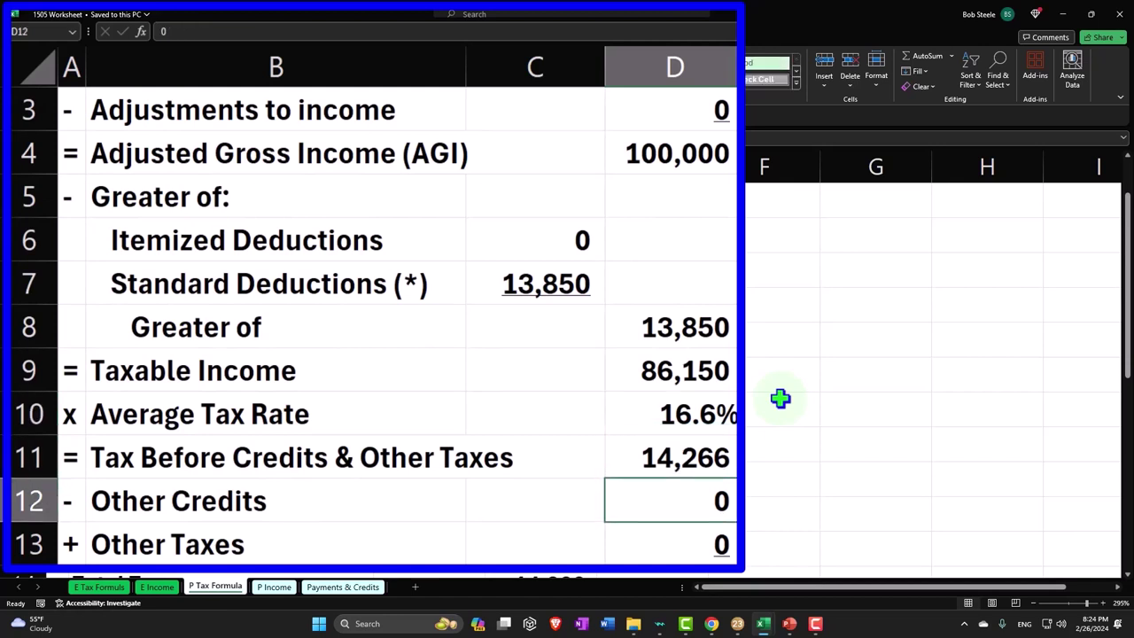
- Examine the Other Taxes, Total Tax, Payments & Refundable Credits and Tax Due or (Refund) cells in D13:D16
key(Down)
key(Down)
key(Down)
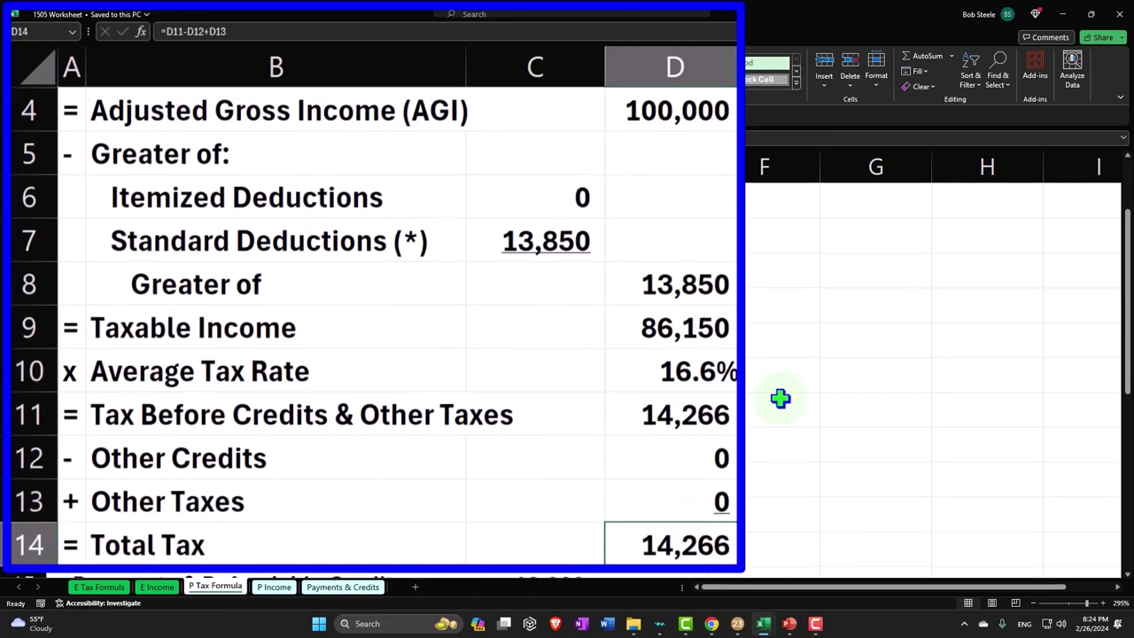
key(Down)
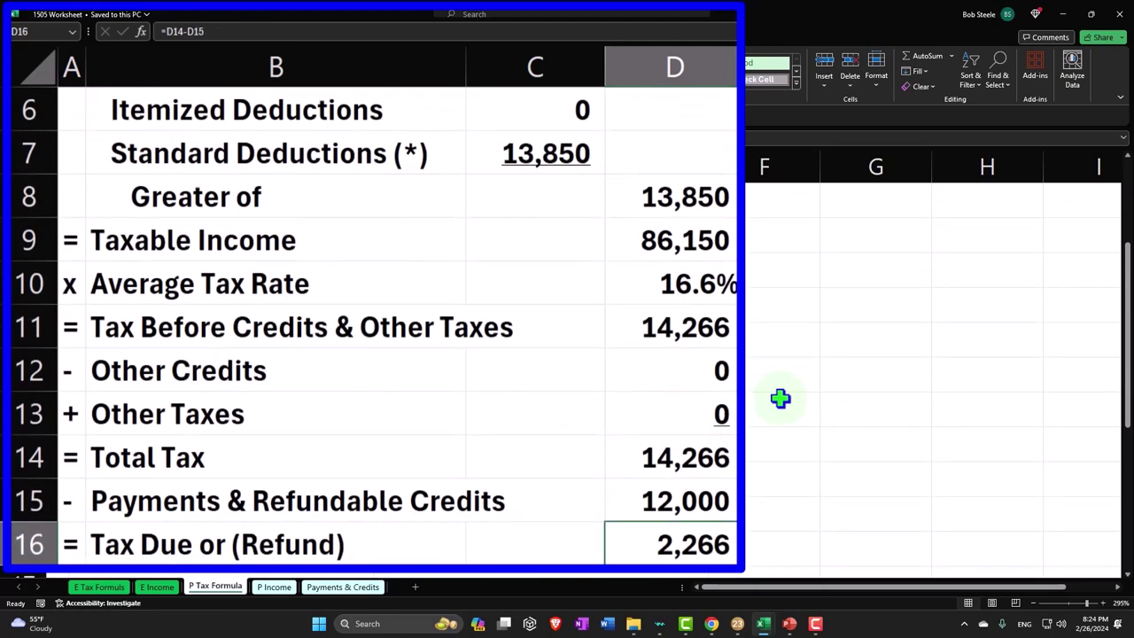
key(Up)
key(Up)
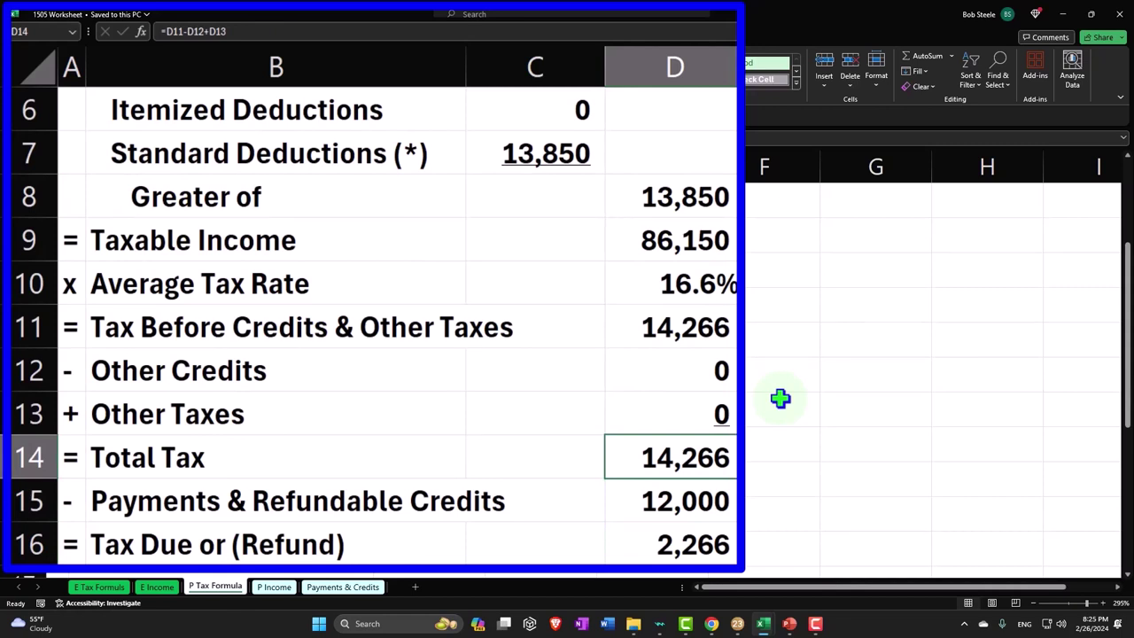
key(Down)
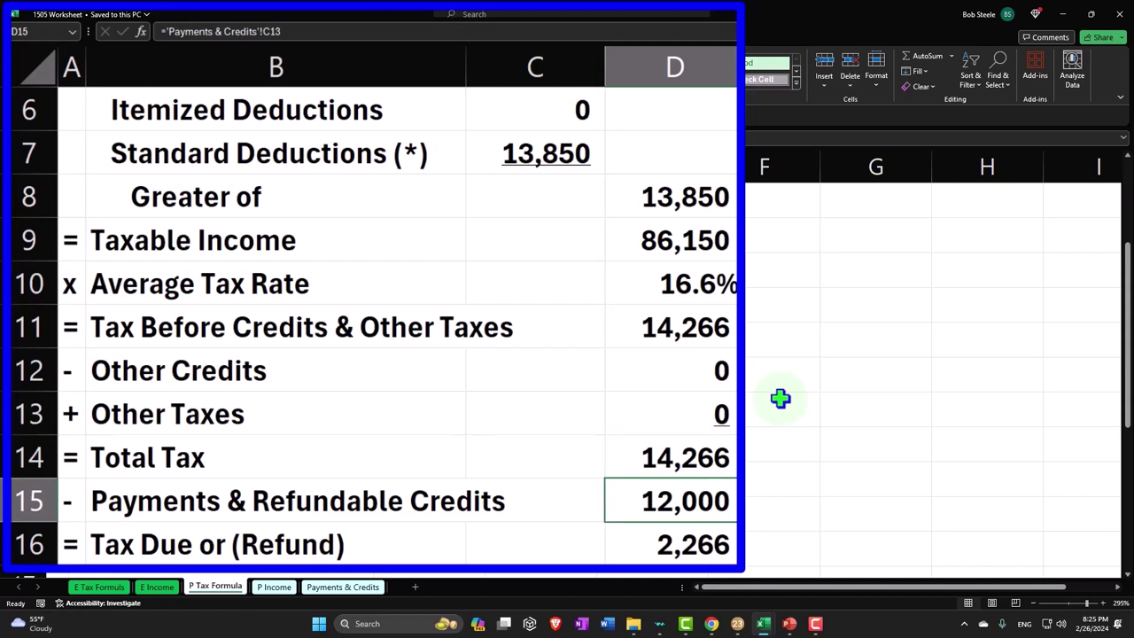
key(Up)
key(Down)
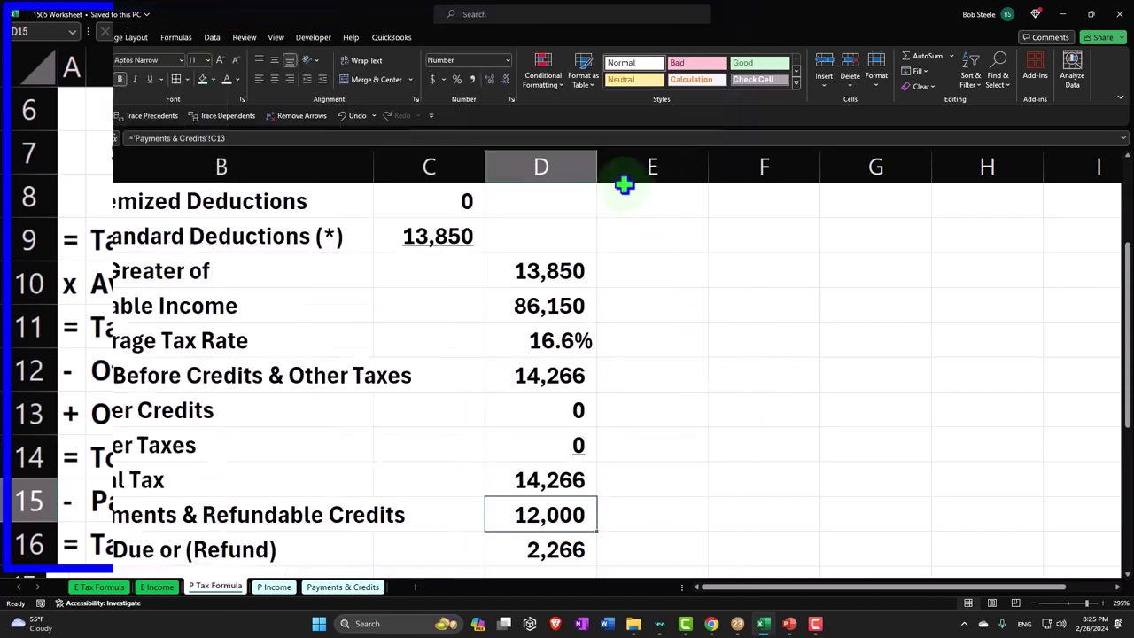
- Apply all borders to the tax formula table in A2:D16
click(316, 414)
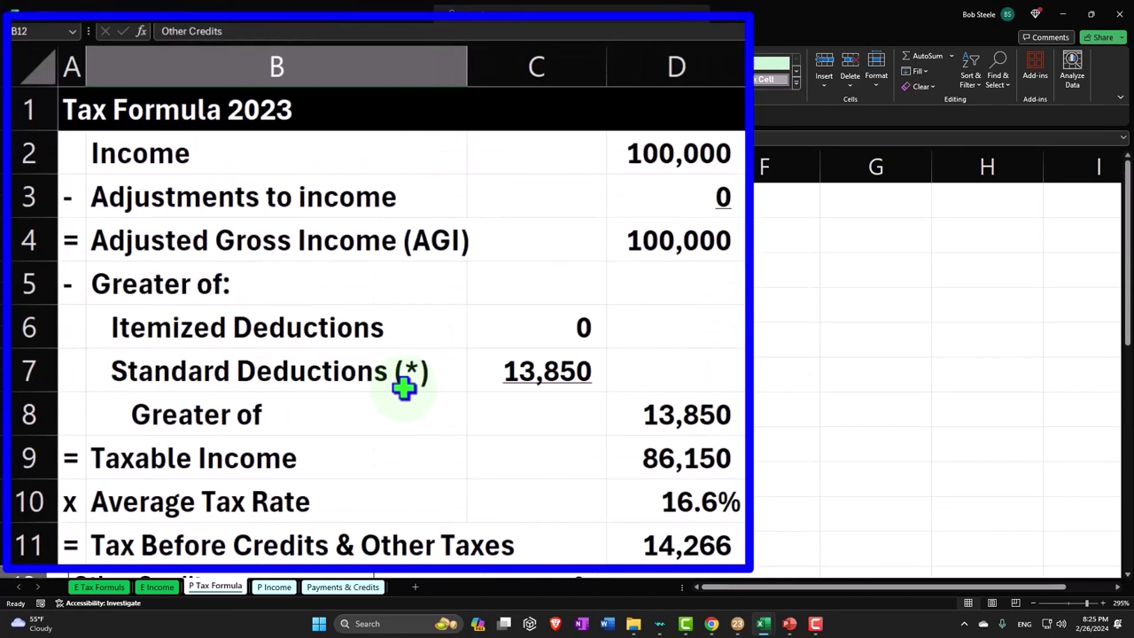
drag(72, 153, 514, 519)
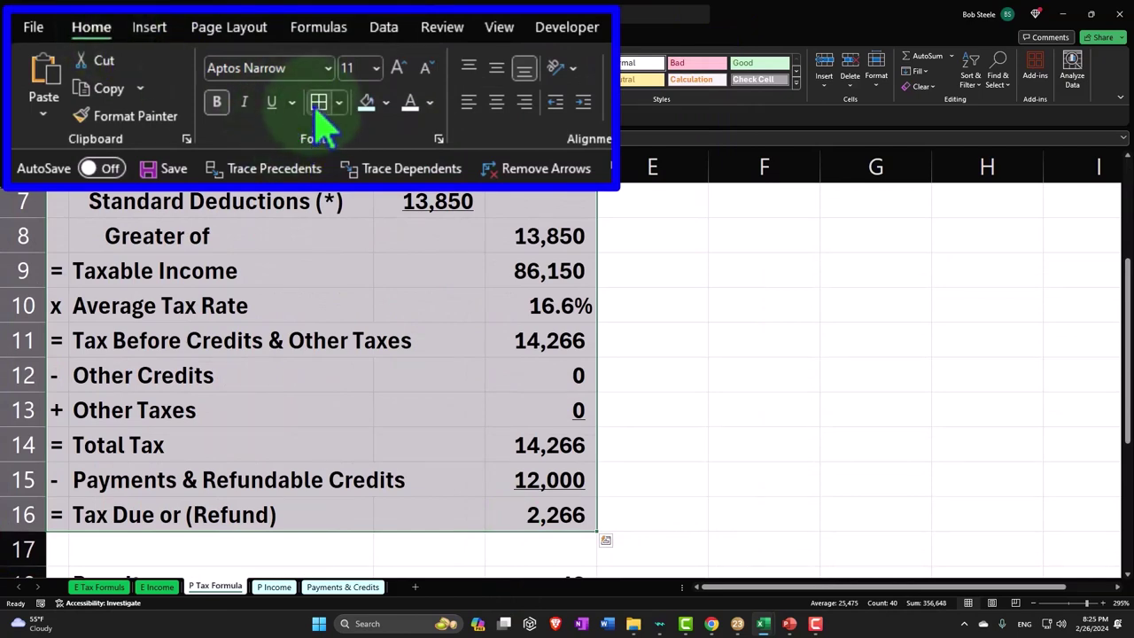
scroll(319, 113, up, 2)
click(228, 406)
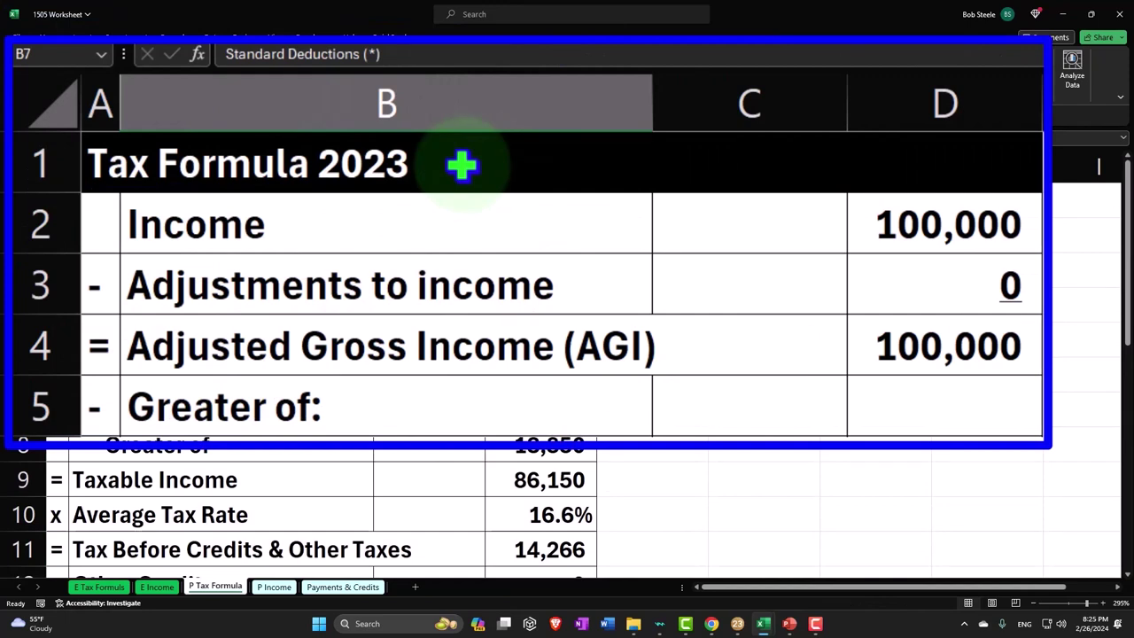
- Try merging and centering the Tax Formula 2023 title across A1:D1, check column selection beneath it, and undo the merge
drag(100, 171, 932, 164)
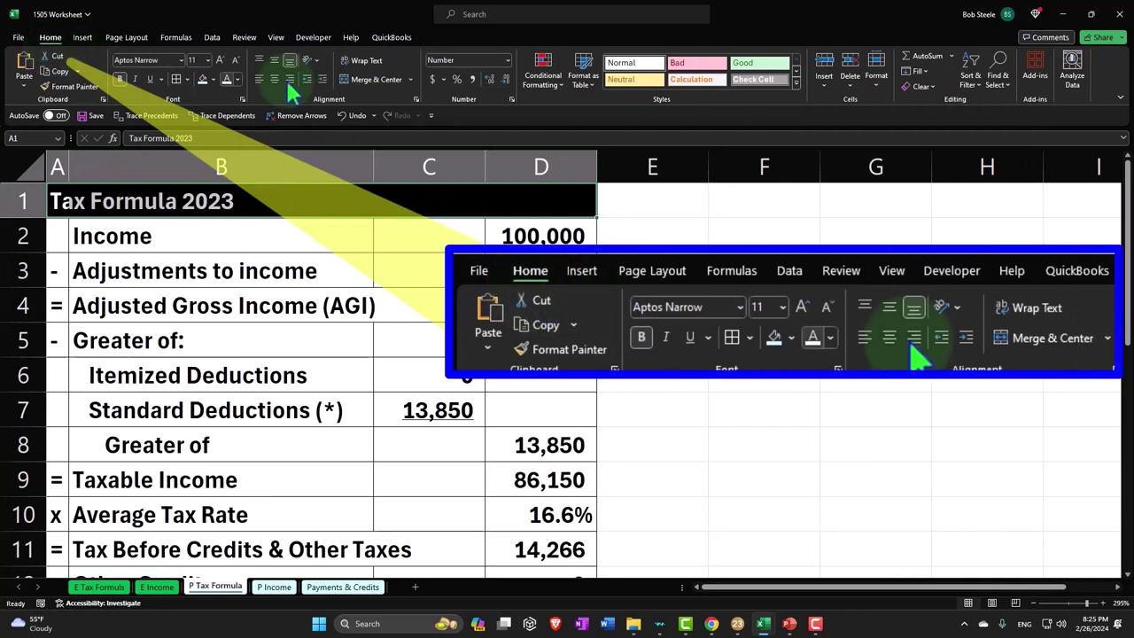
click(374, 86)
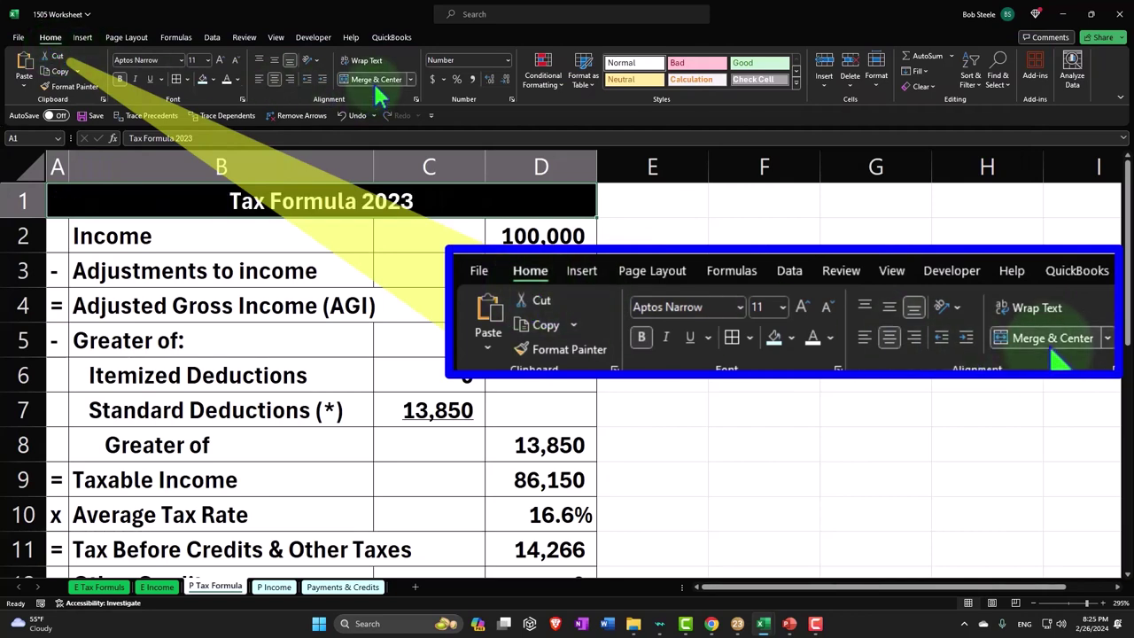
click(310, 167)
click(498, 46)
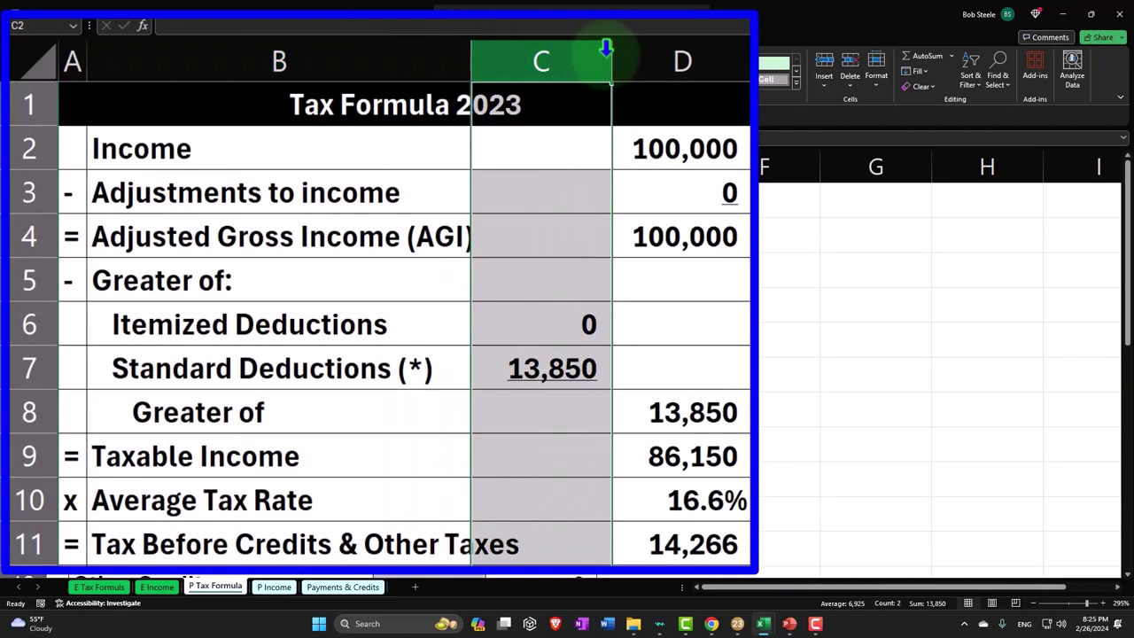
click(628, 50)
click(527, 104)
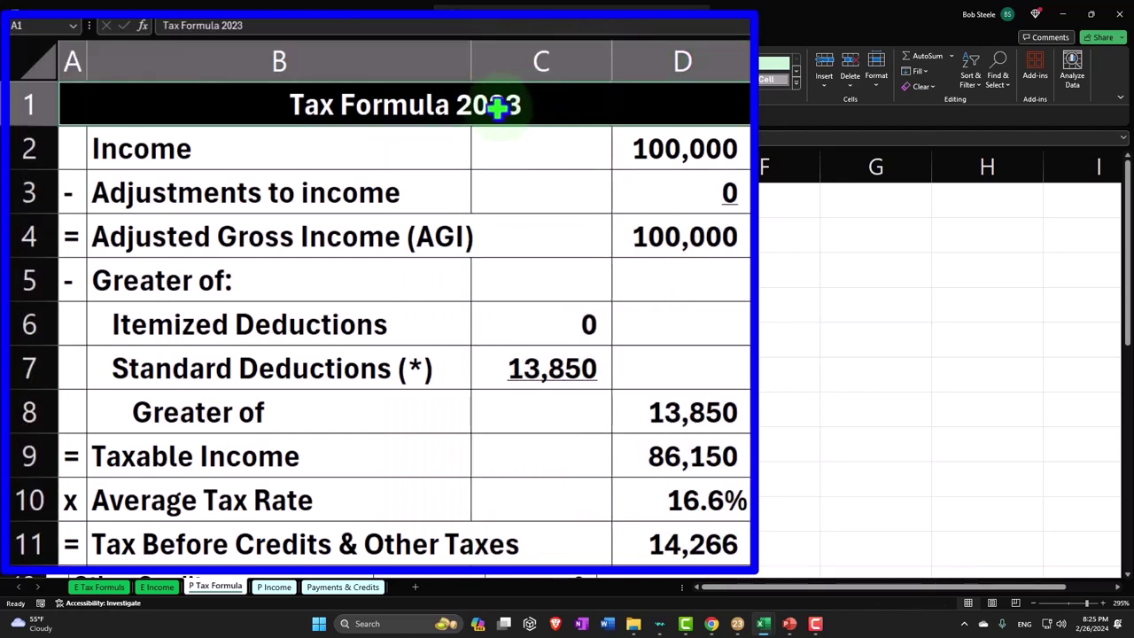
click(670, 99)
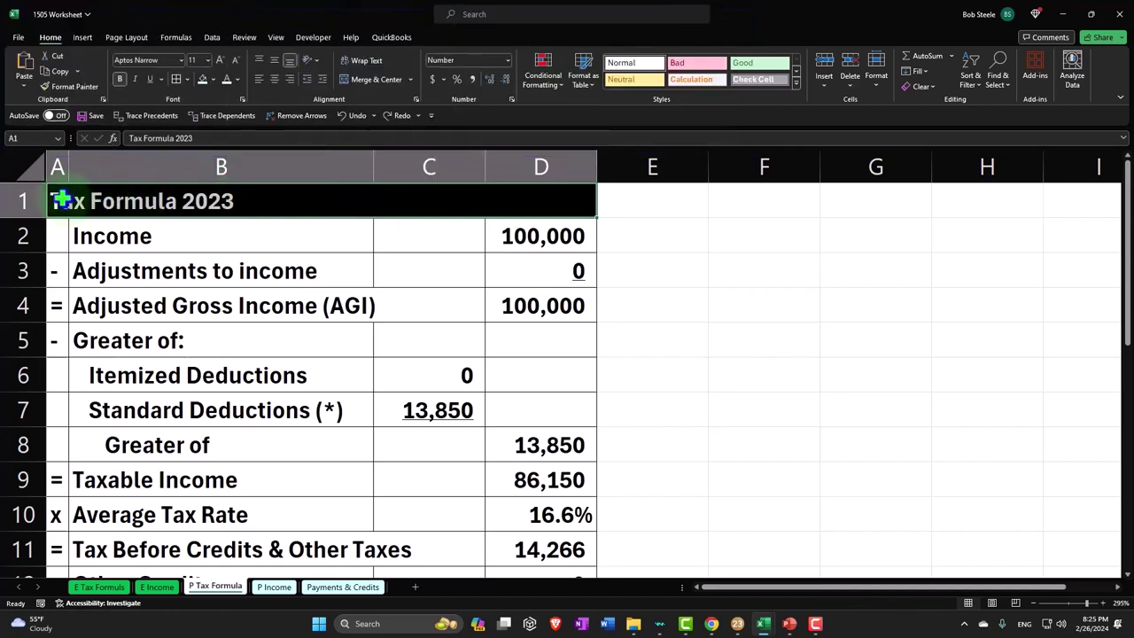
- Center the Tax Formula 2023 title over A1:D1 without merging, using the Center Across Selection horizontal alignment
right_click(332, 210)
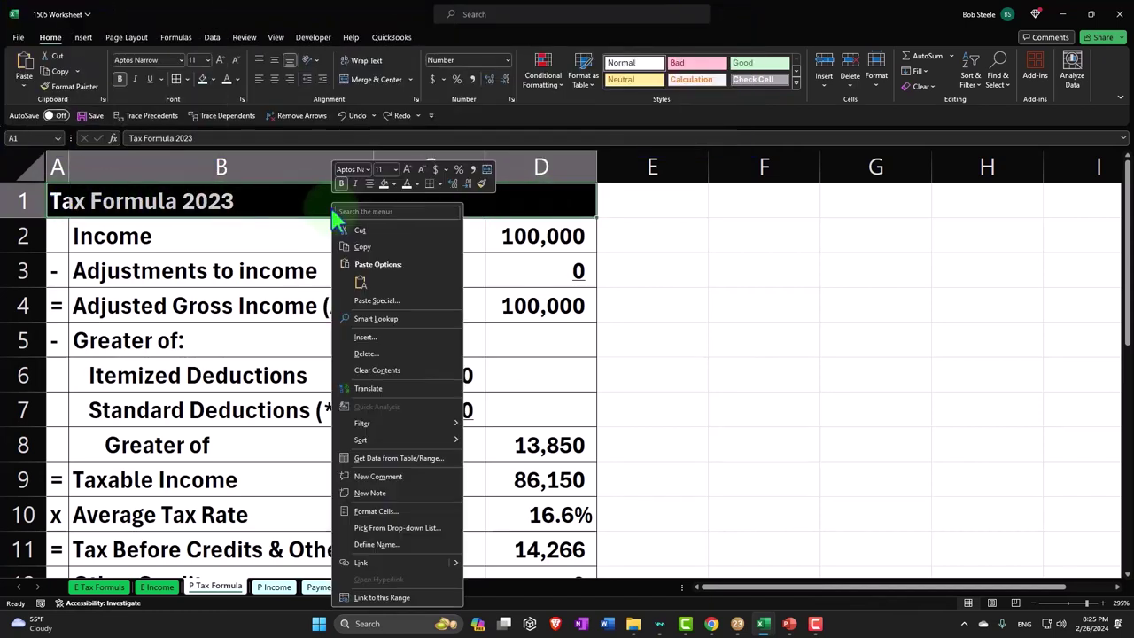
mouse_move(371, 436)
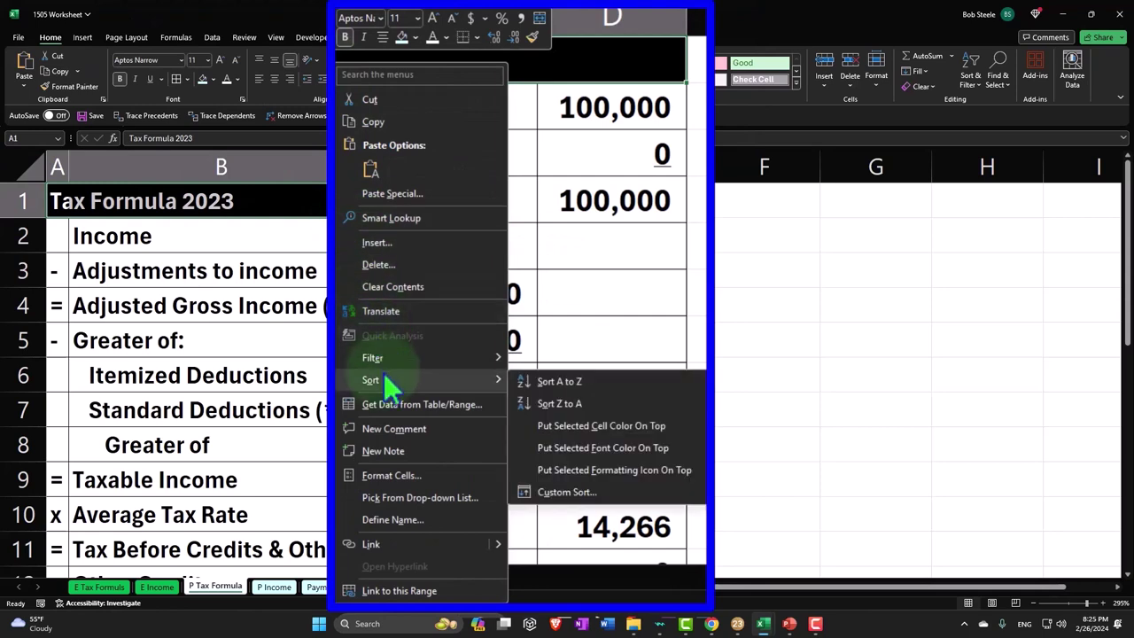
click(391, 475)
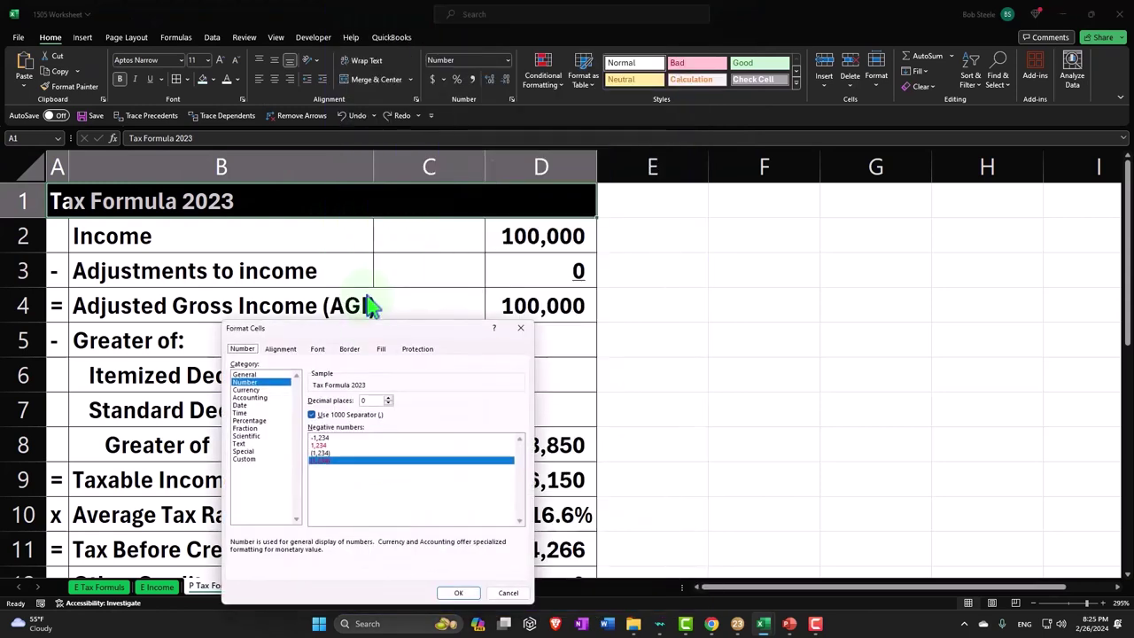
drag(381, 329, 574, 218)
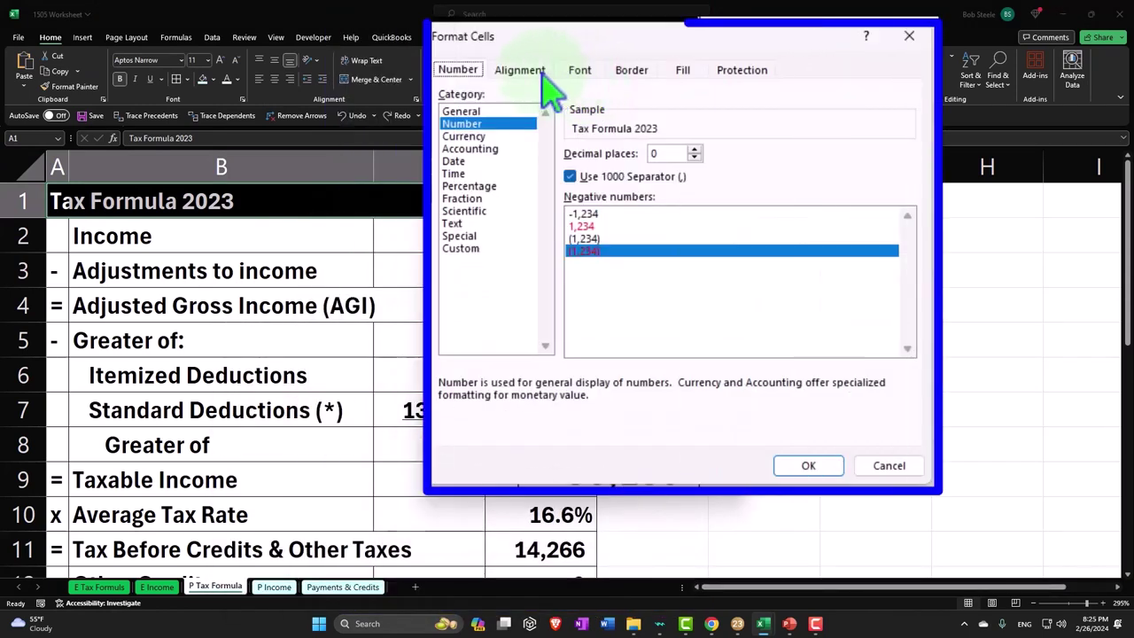
click(531, 73)
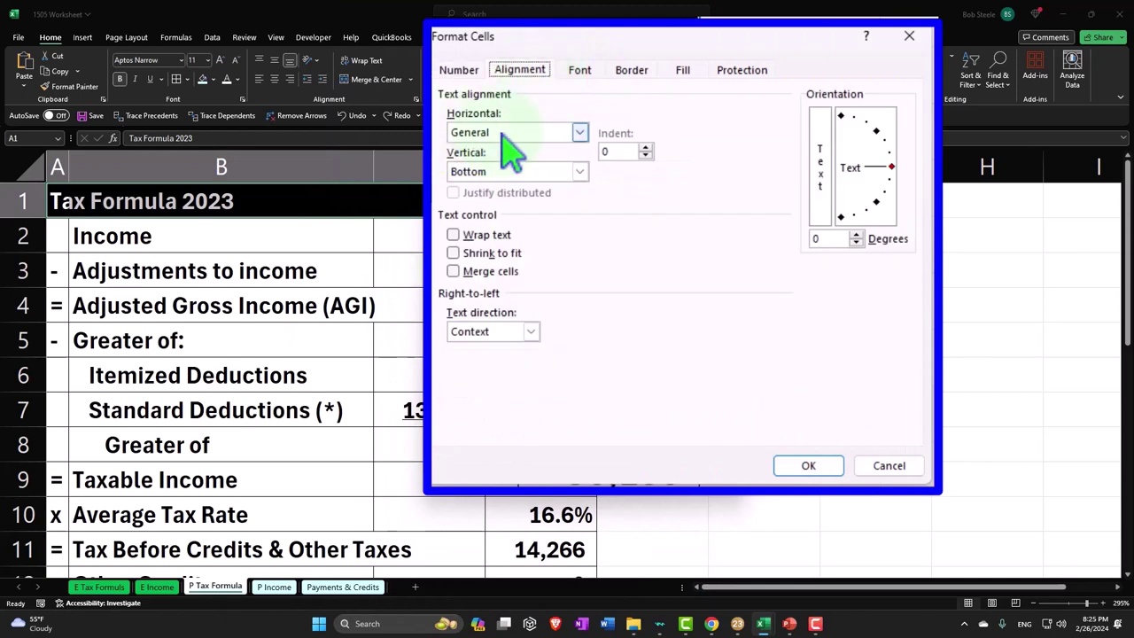
click(579, 133)
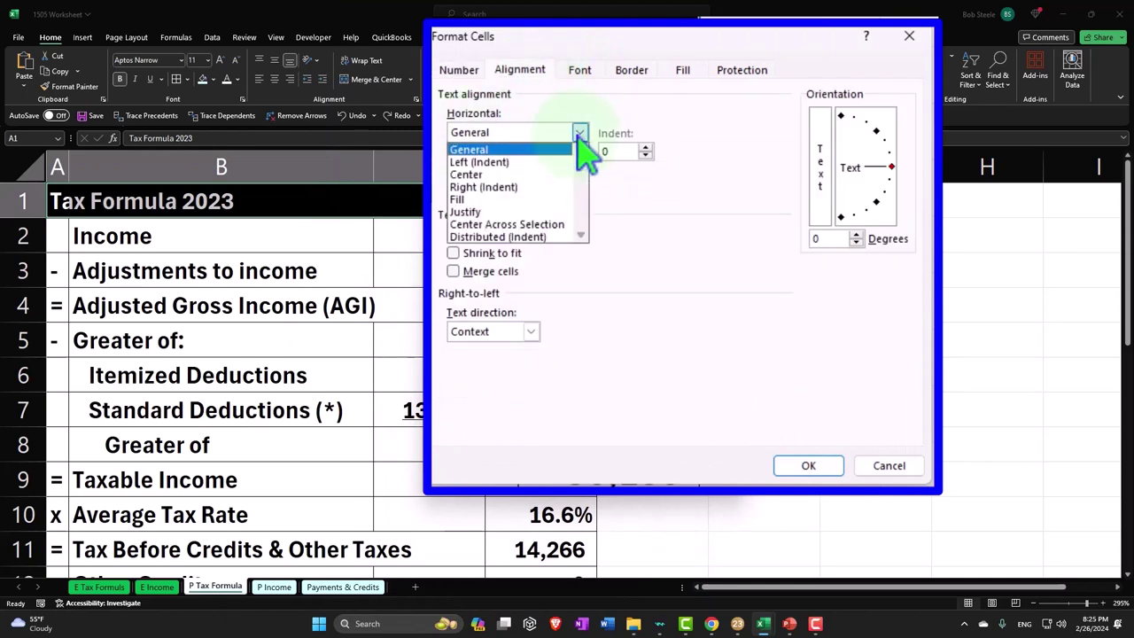
click(563, 227)
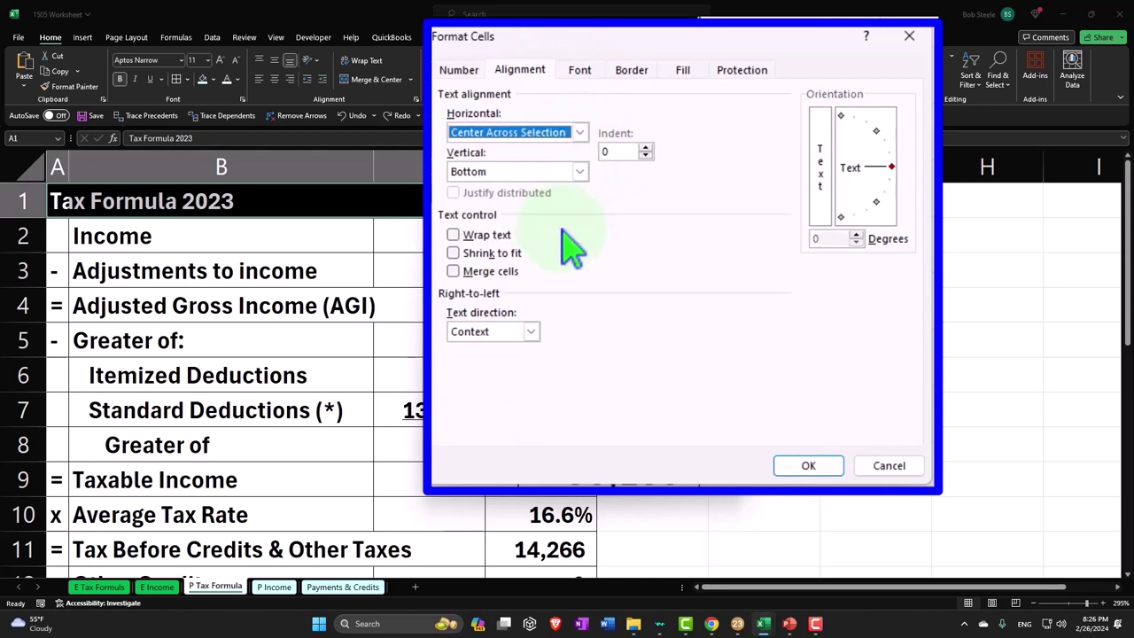
click(802, 467)
- Check cells A1 through D1 one at a time to see which one holds the centered title
click(358, 203)
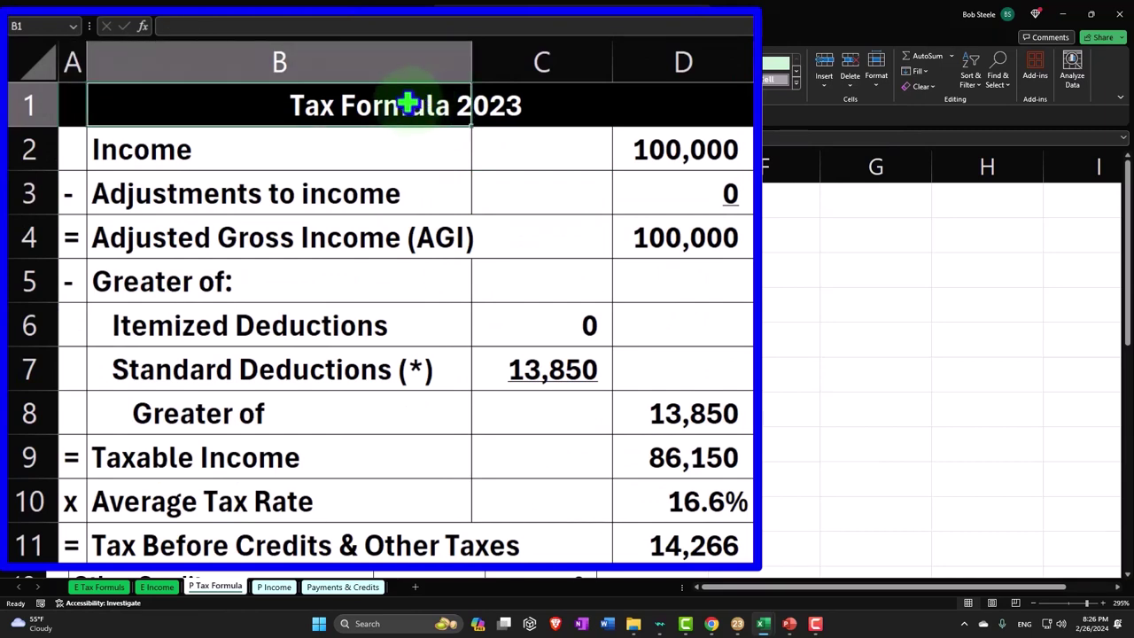
click(72, 103)
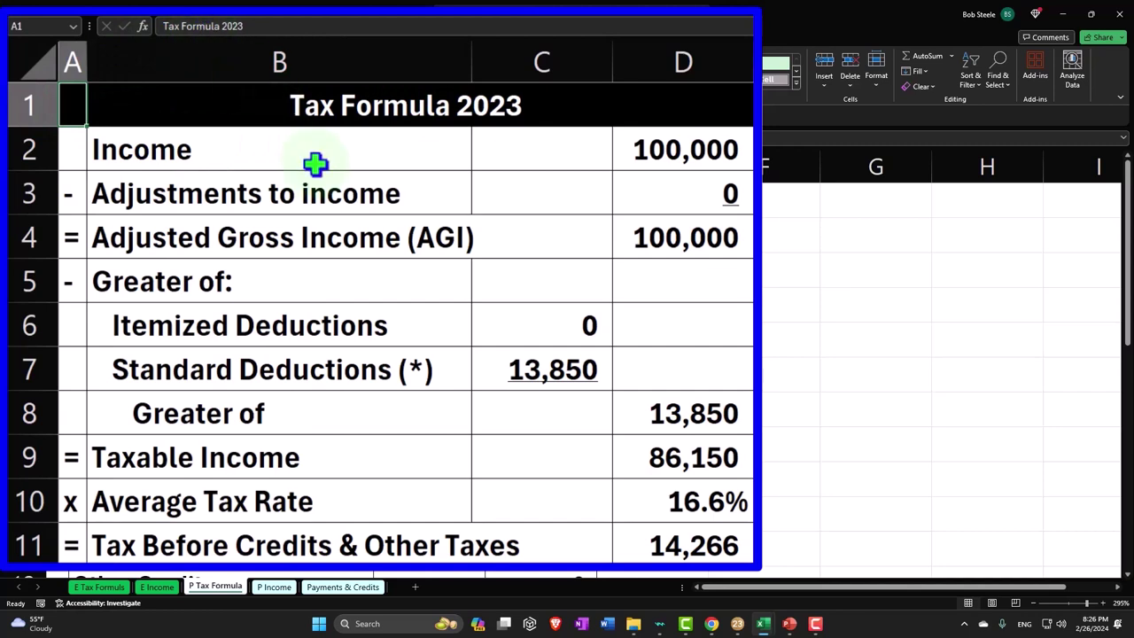
key(Right)
key(Right)
key(Right)
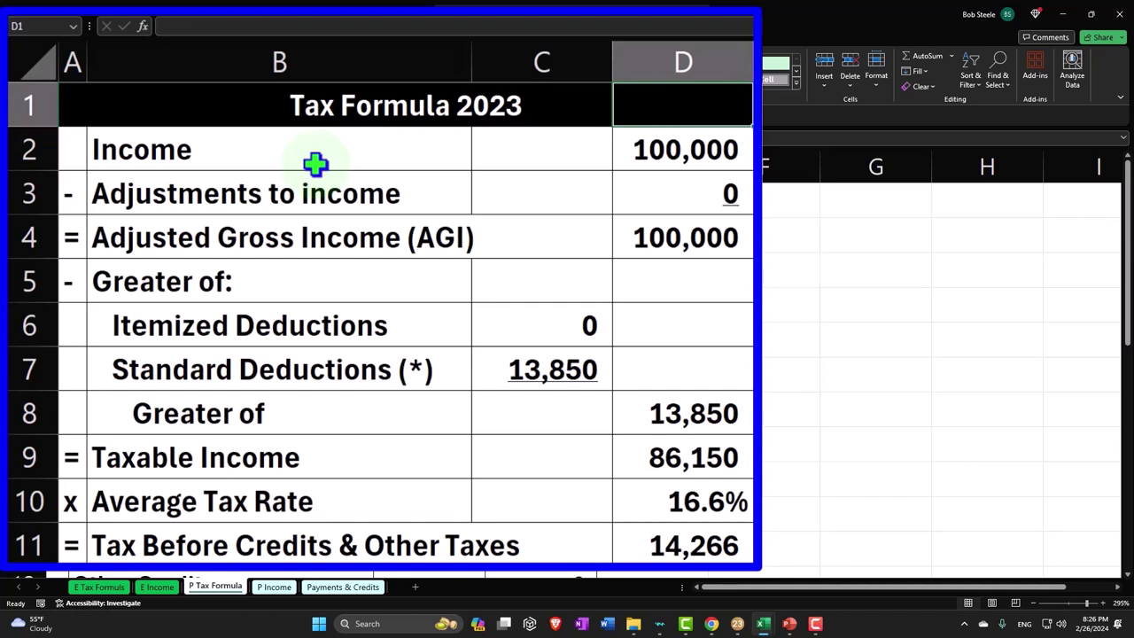
- Review the taxable income section in A2:D9 and the tax, credits and payments section in B11:D16
drag(83, 147, 653, 449)
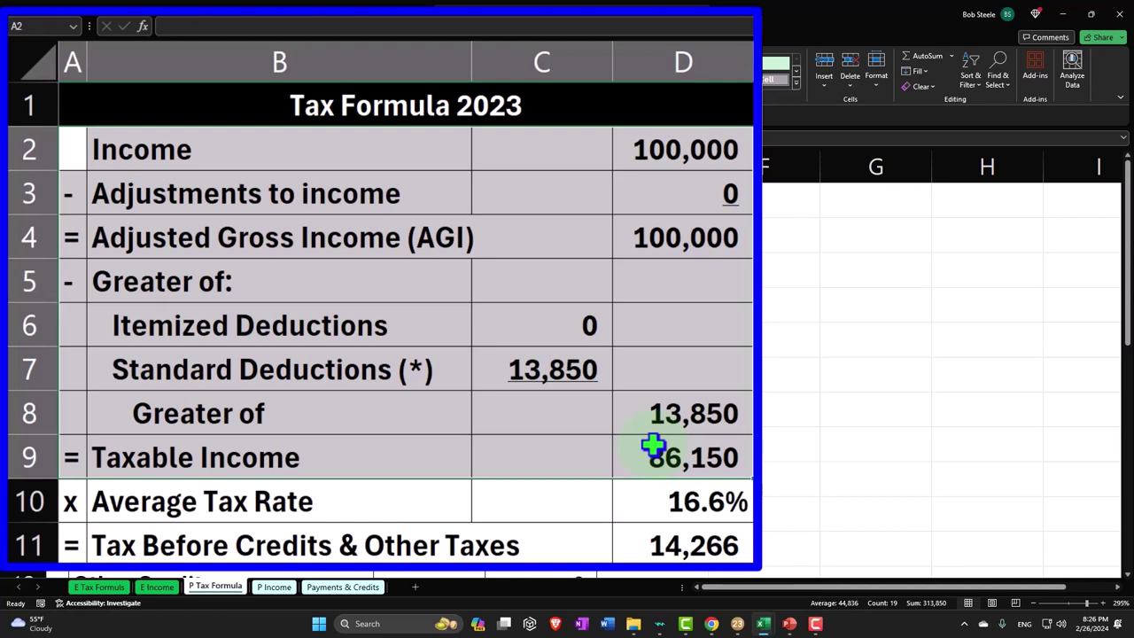
click(627, 407)
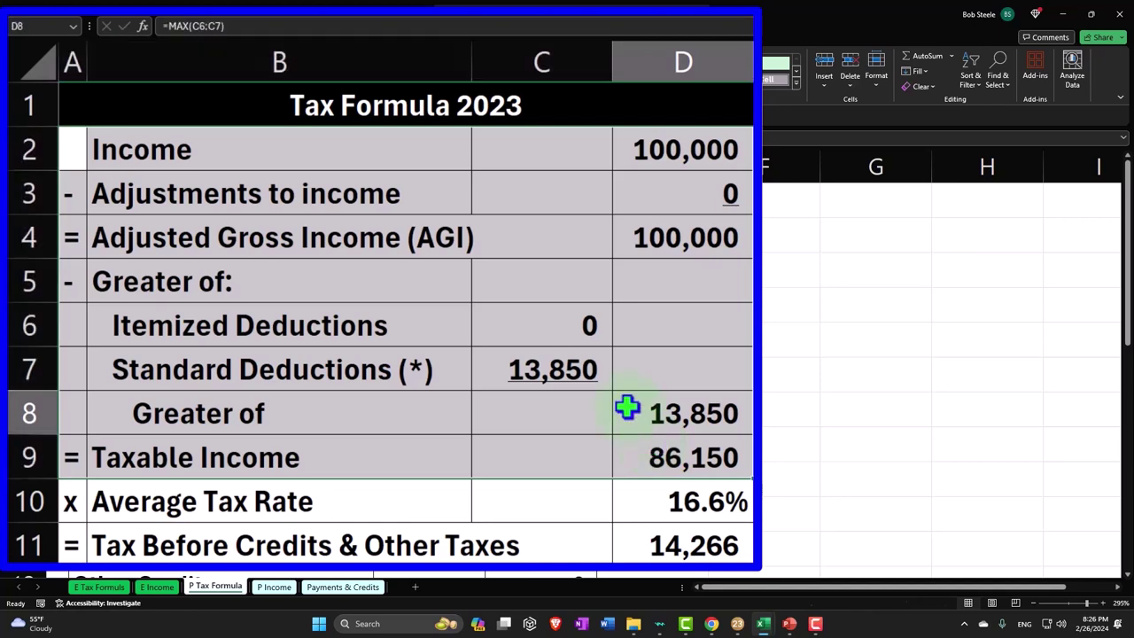
scroll(627, 407, down, 2)
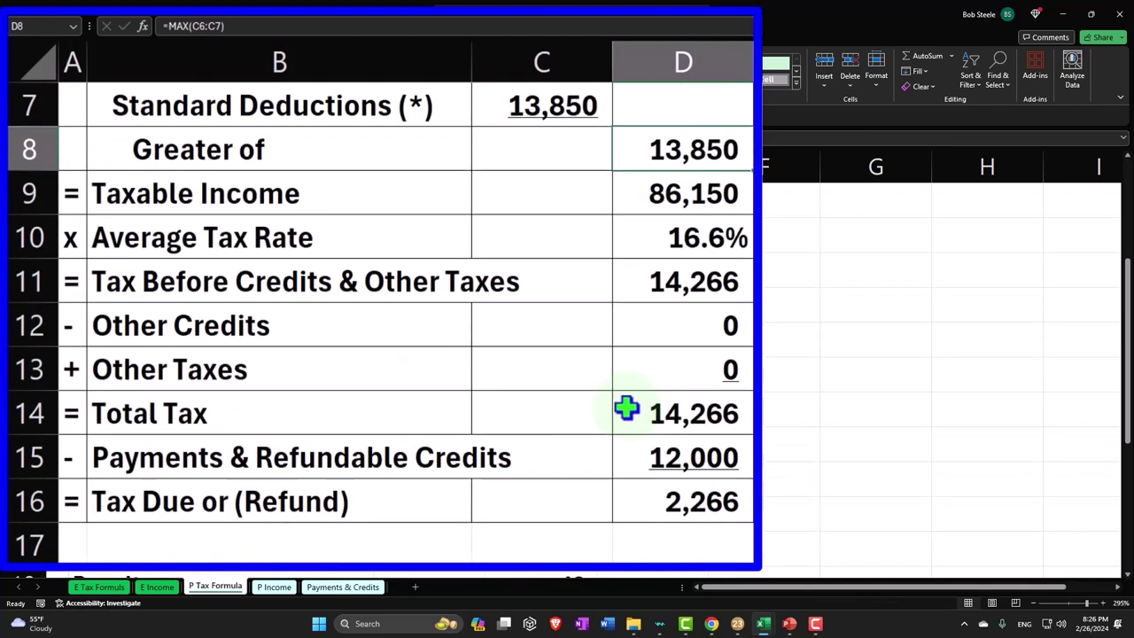
mouse_move(253, 286)
mouse_down()
mouse_move(628, 415)
mouse_move(698, 489)
mouse_up()
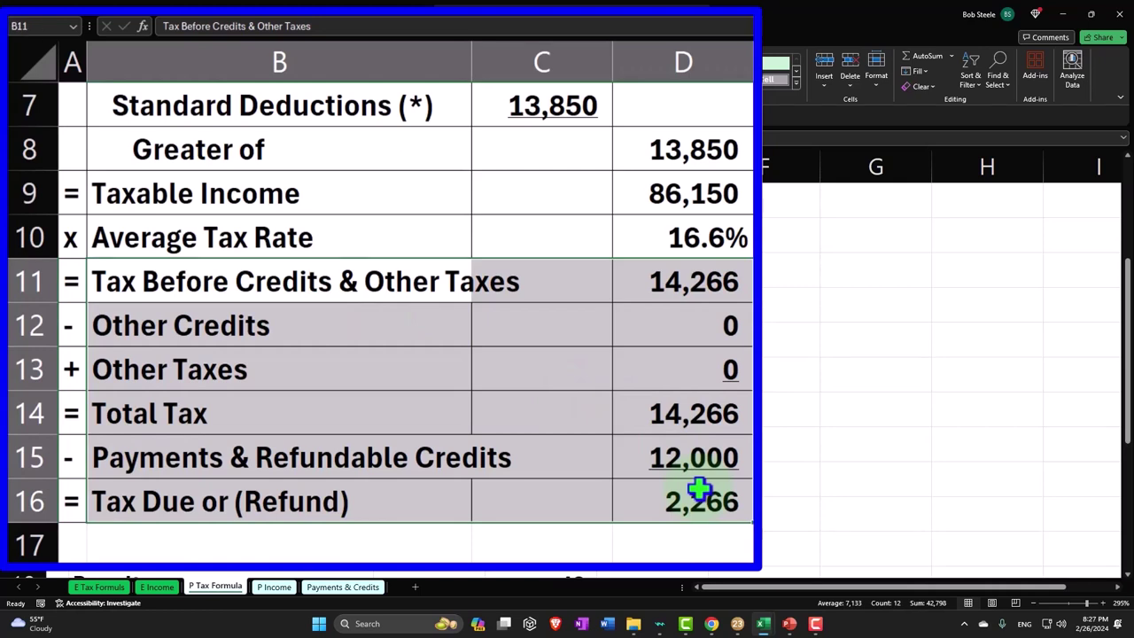
scroll(699, 488, up, 2)
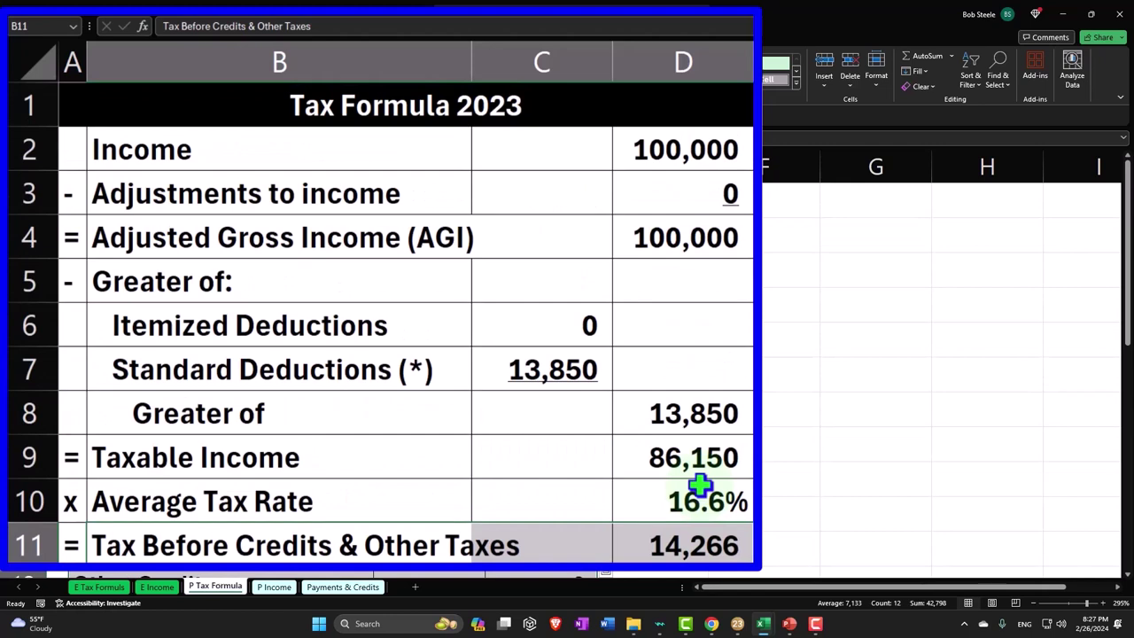
- Color the text of the Income row, B2:D2, standard green
click(270, 151)
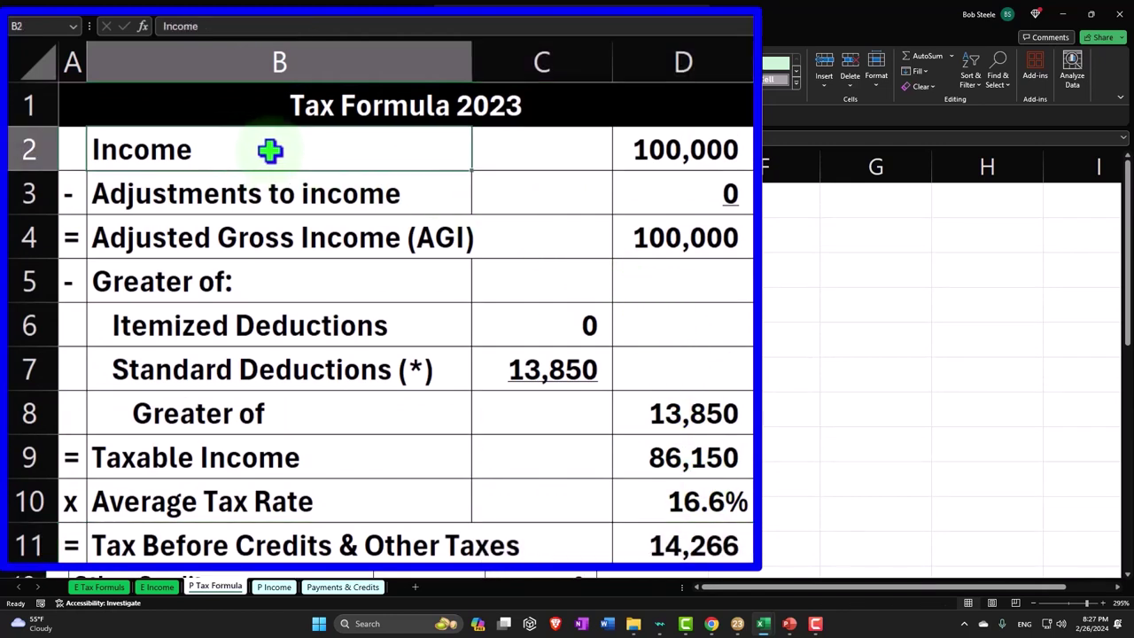
drag(270, 151, 671, 157)
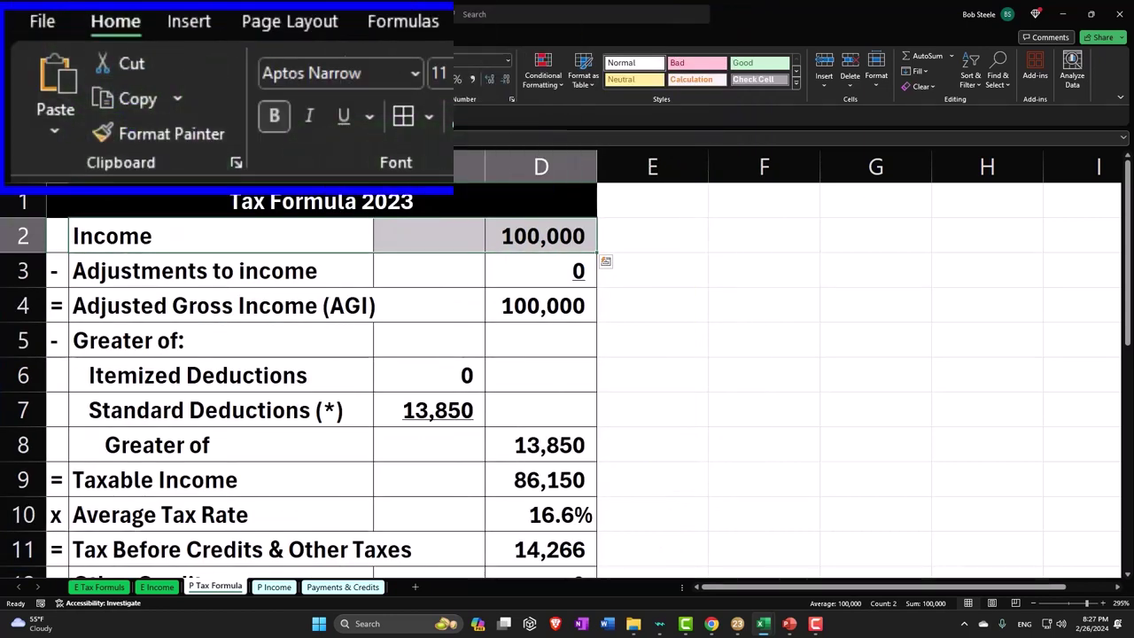
click(237, 78)
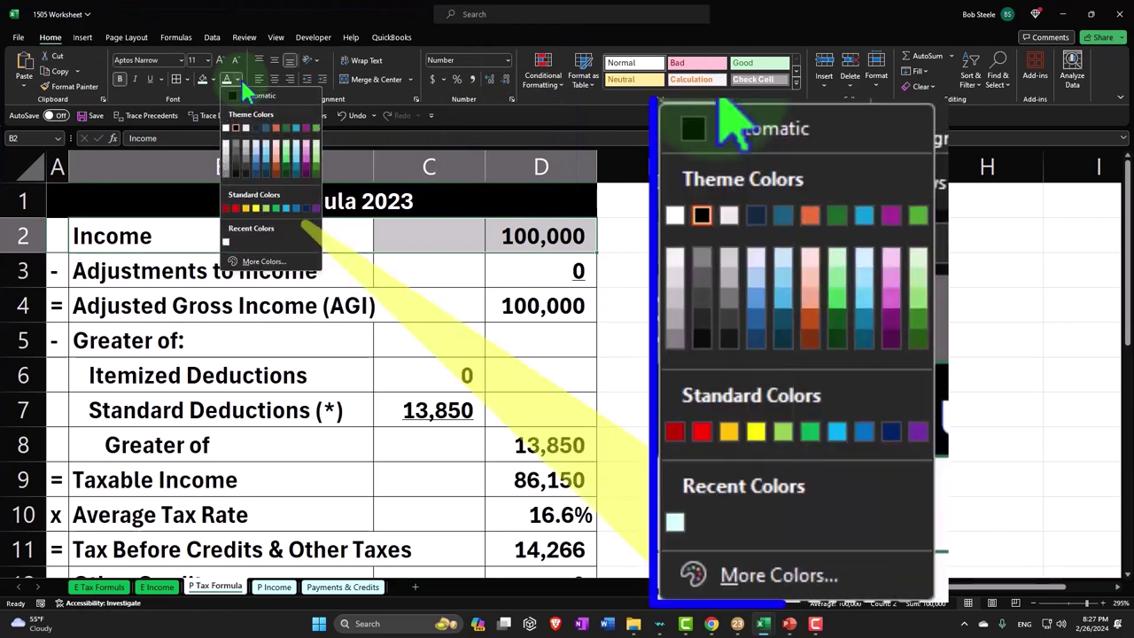
click(276, 209)
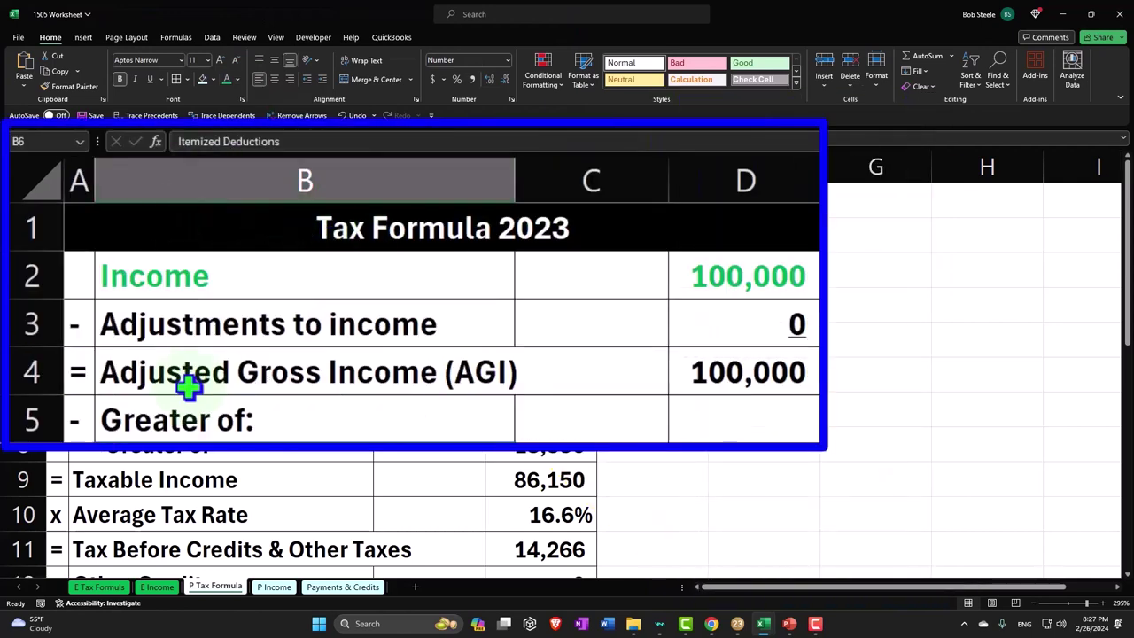
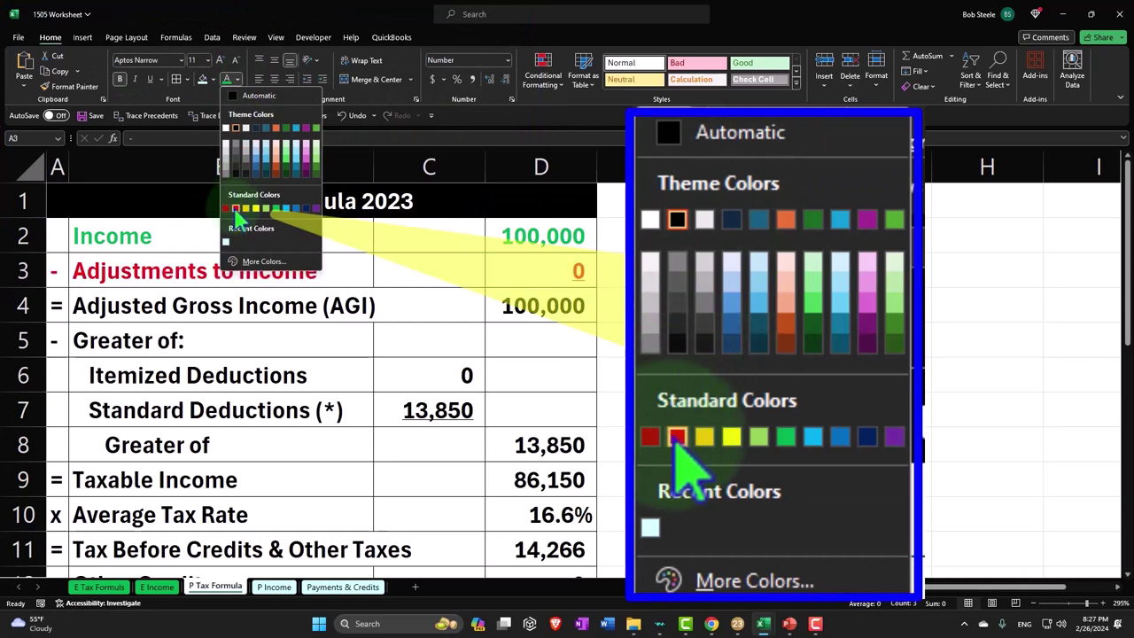
- Color the text of the Adjustments to income row, A3:D3, standard red
click(236, 210)
click(251, 386)
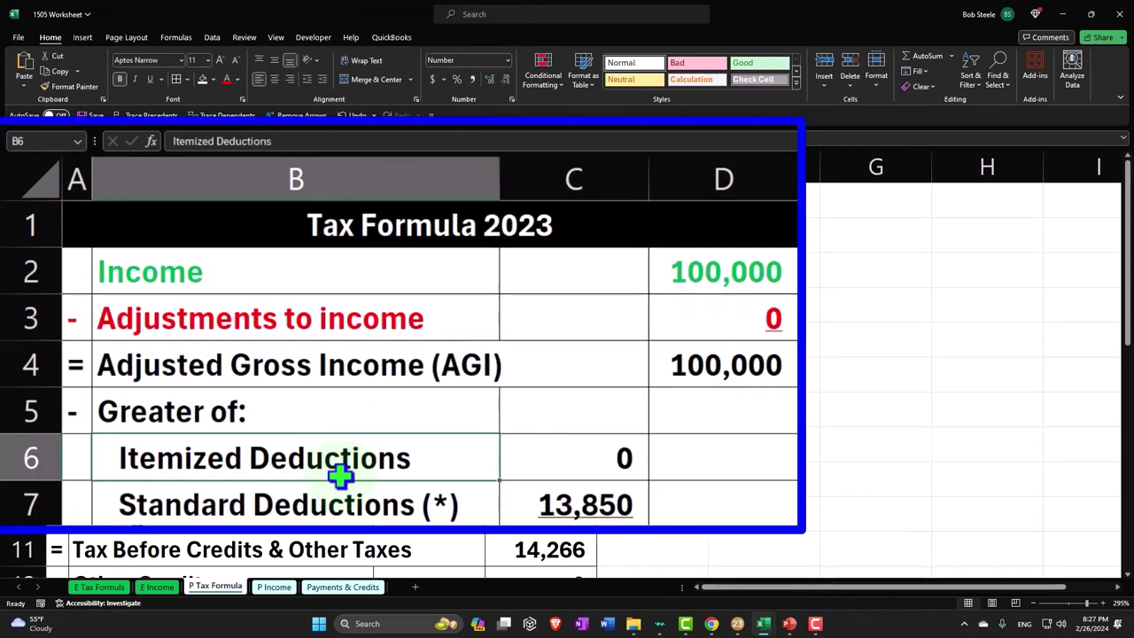
click(339, 422)
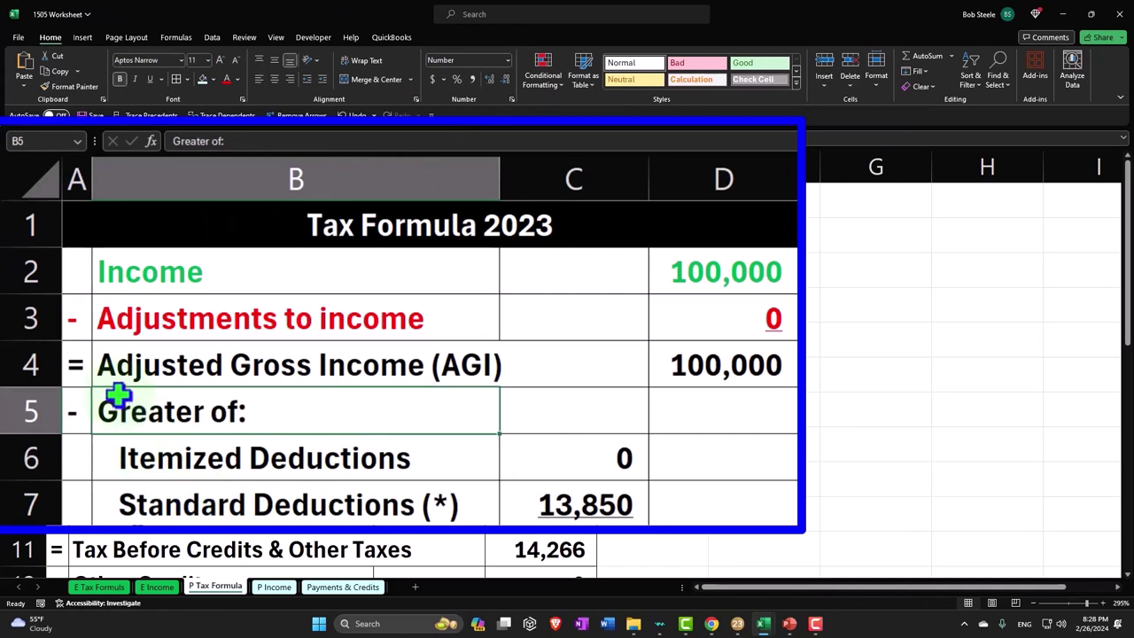
- Color the text of the Adjusted Gross Income (AGI) row, A4:D4, standard green
drag(84, 362, 703, 363)
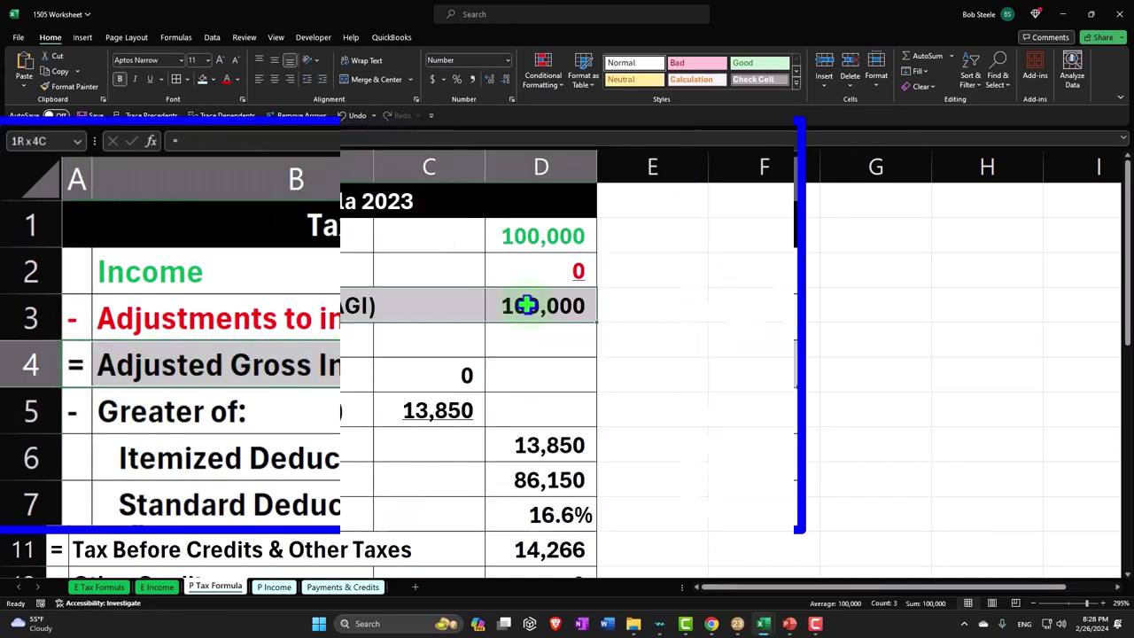
click(237, 79)
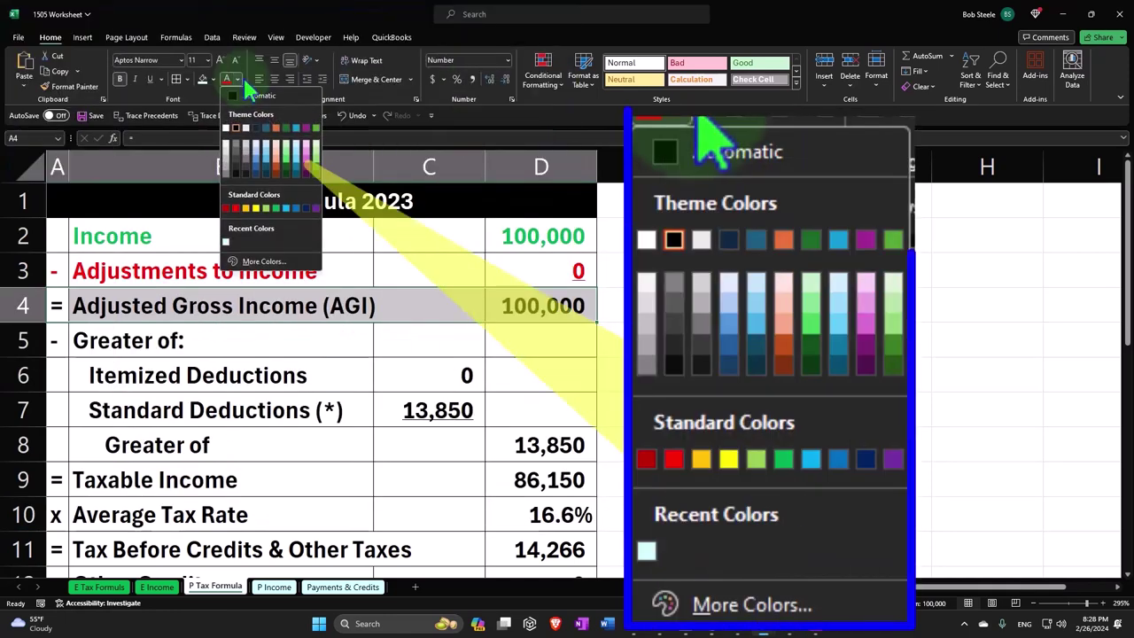
click(276, 207)
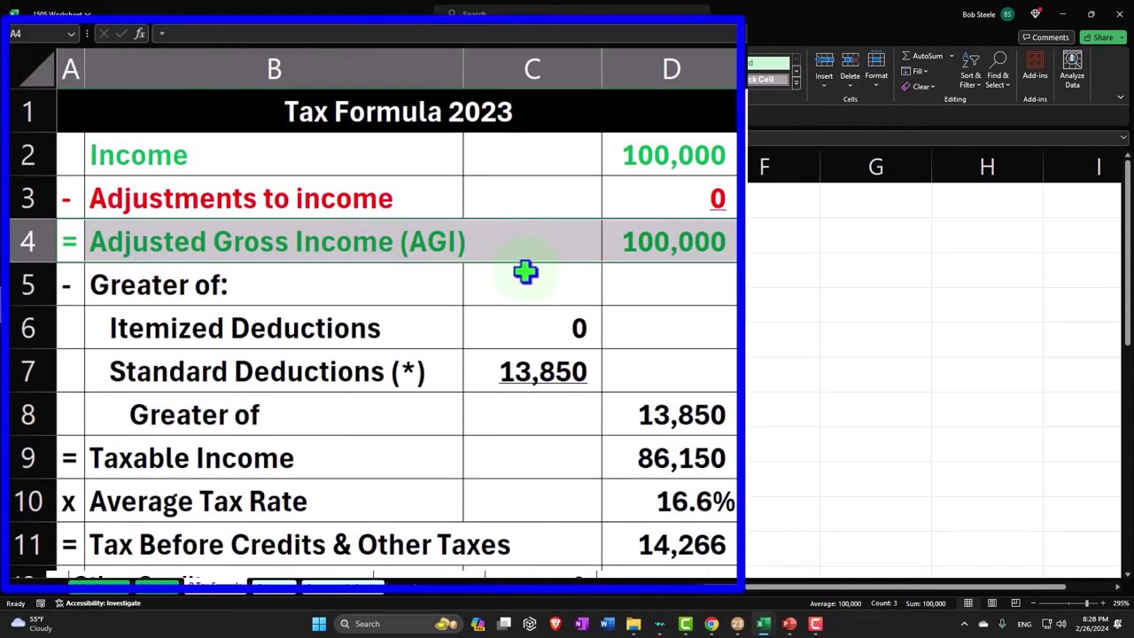
- Color the text of the itemized and standard deduction rows, A5:D8, standard red
click(68, 285)
drag(68, 284, 651, 415)
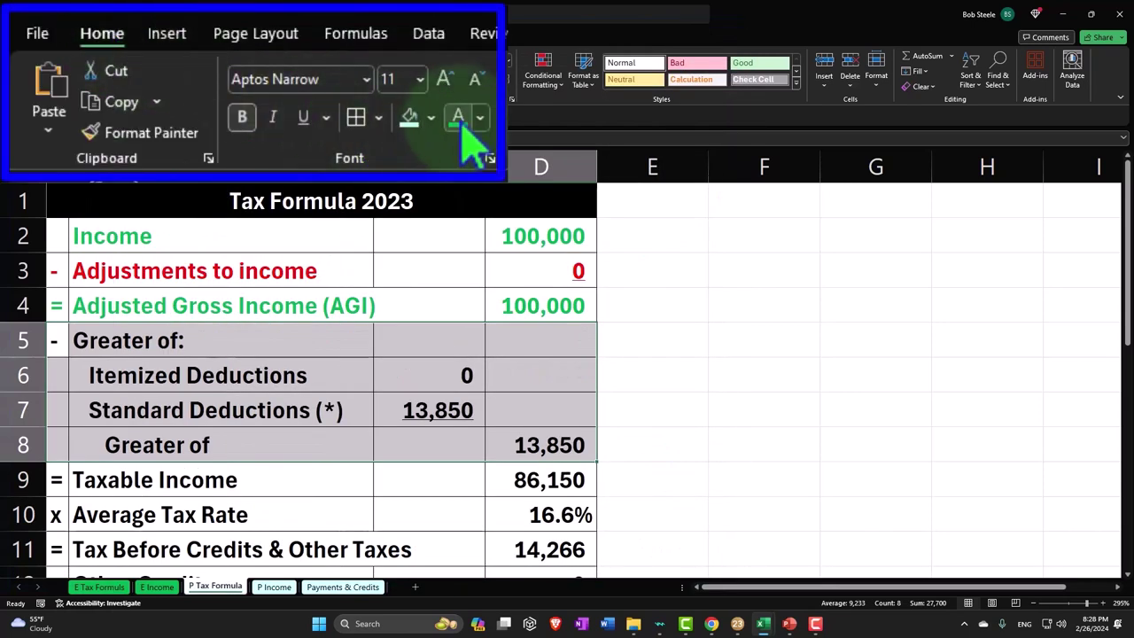
click(237, 78)
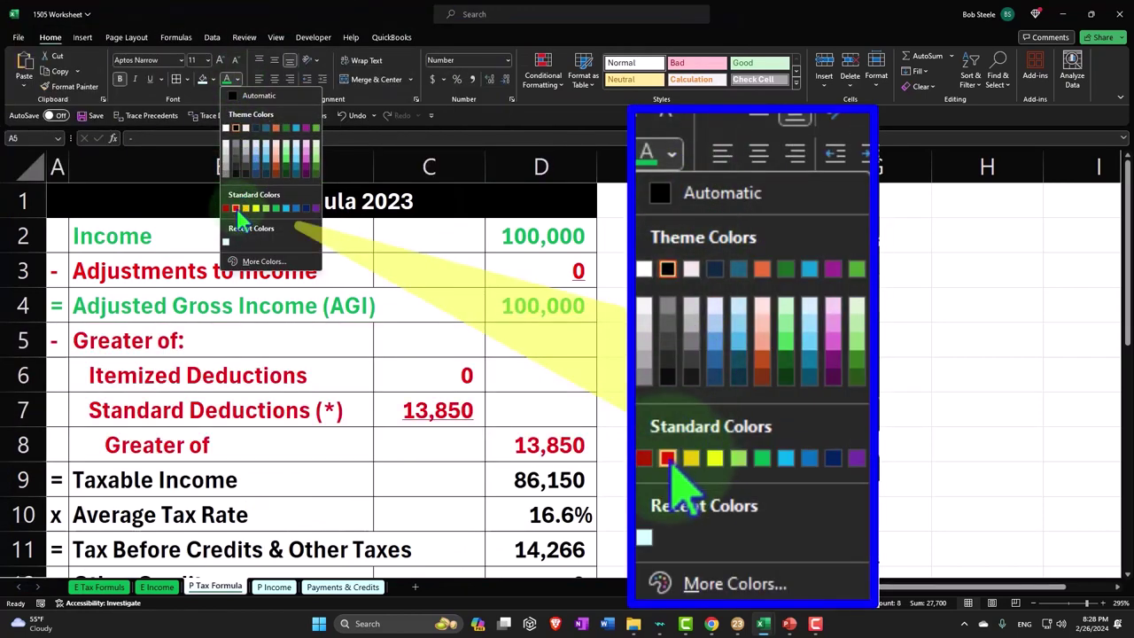
click(235, 210)
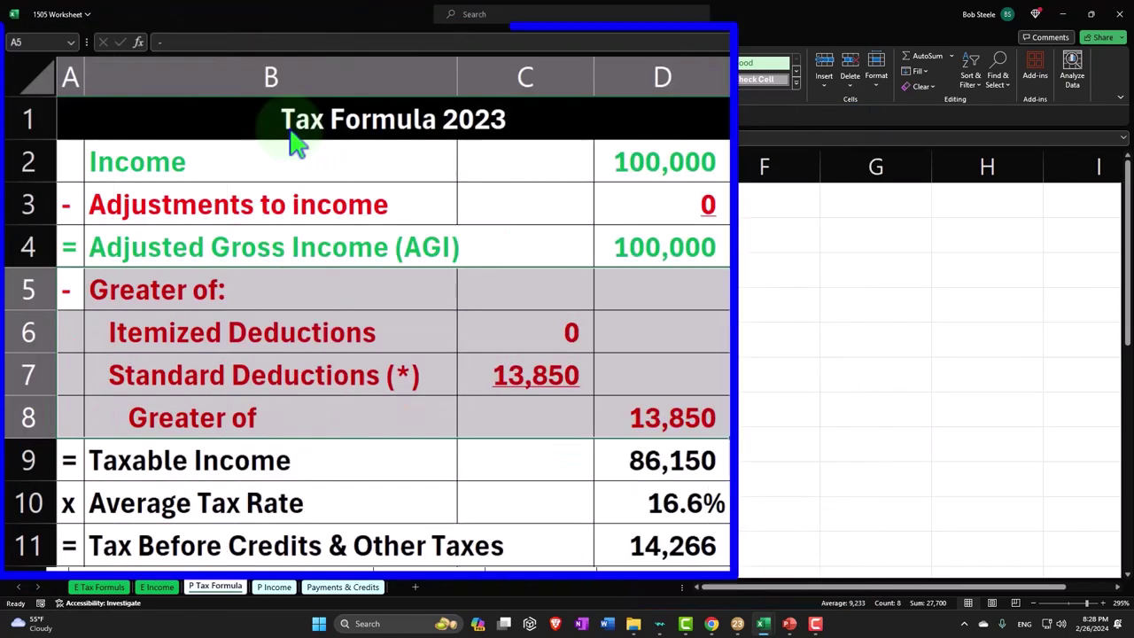
- Underline the Greater of deduction amount in cell D8
click(514, 484)
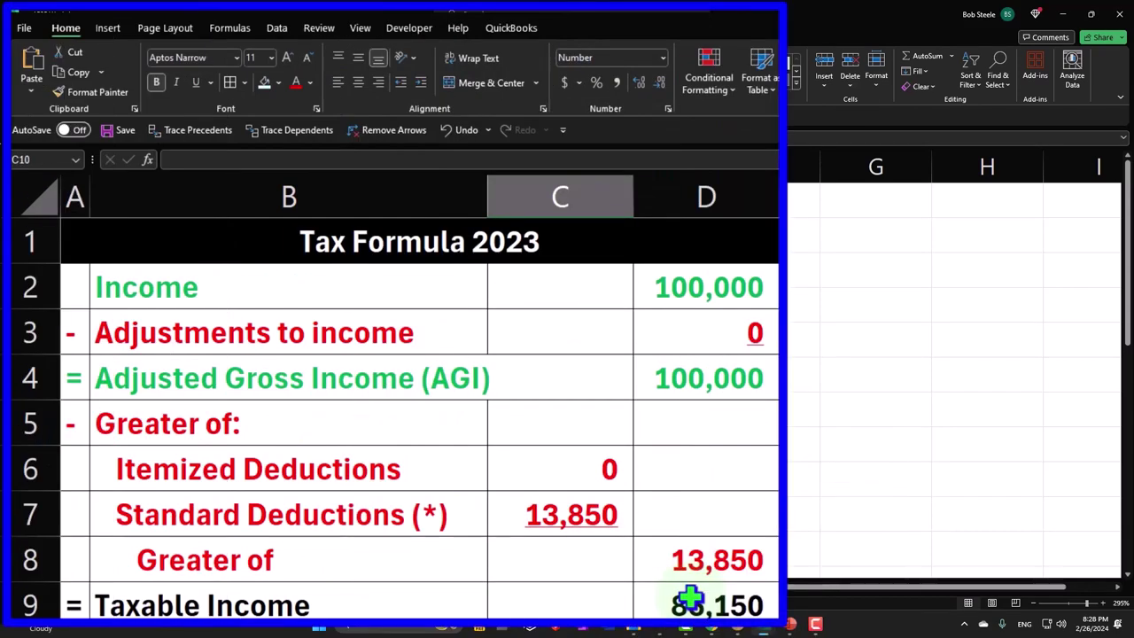
click(706, 562)
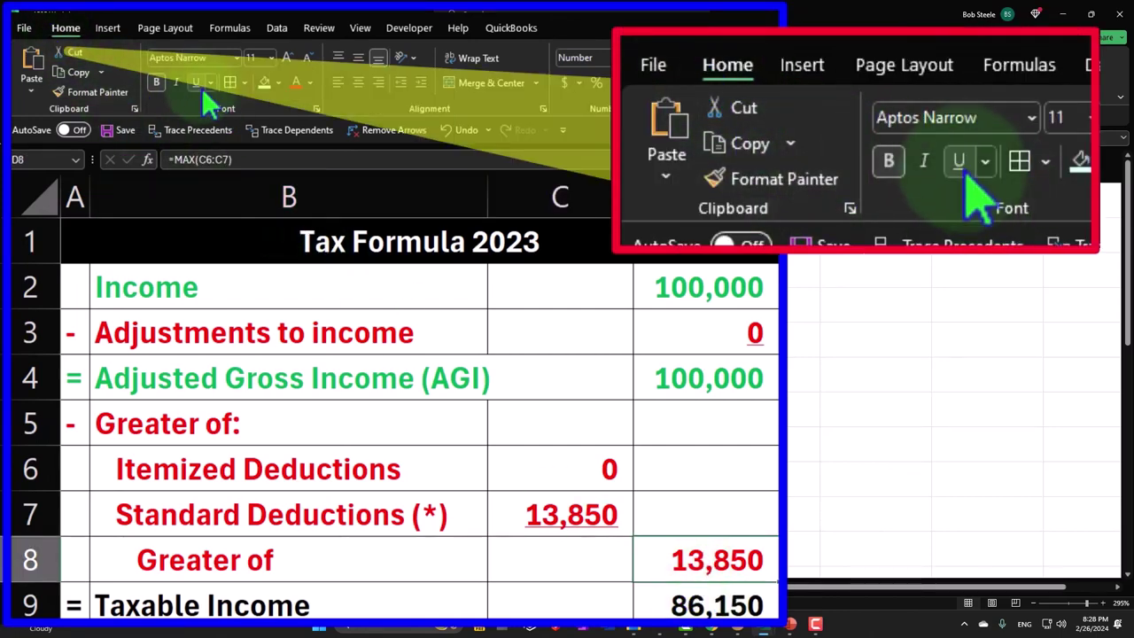
click(681, 604)
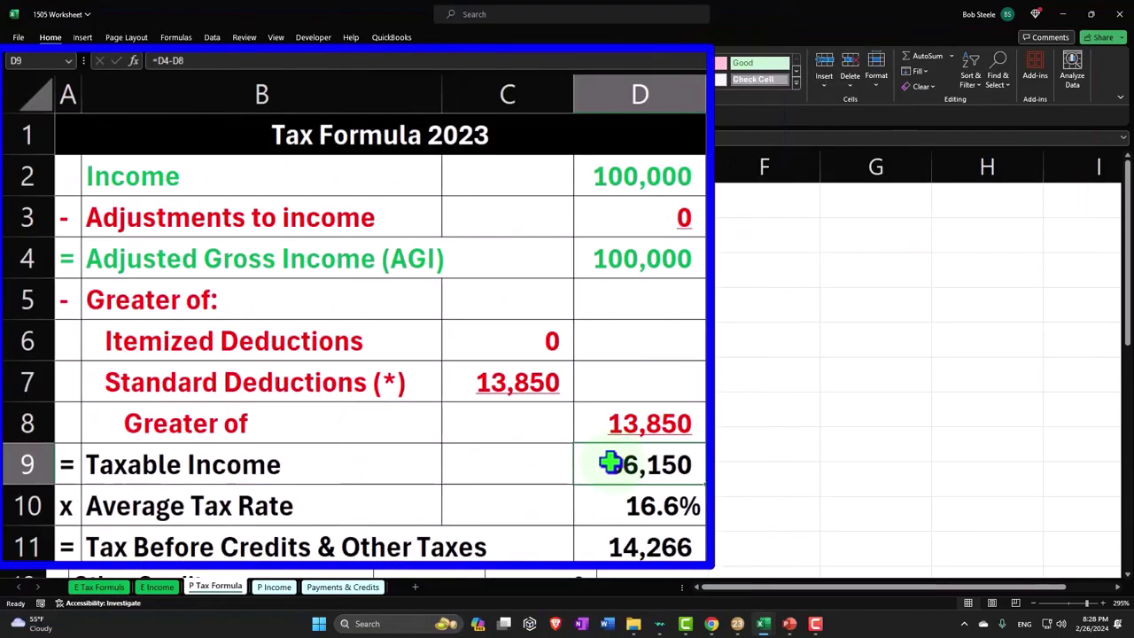
- Color the text of the Taxable Income row, A9:D9, standard green
drag(71, 465, 594, 465)
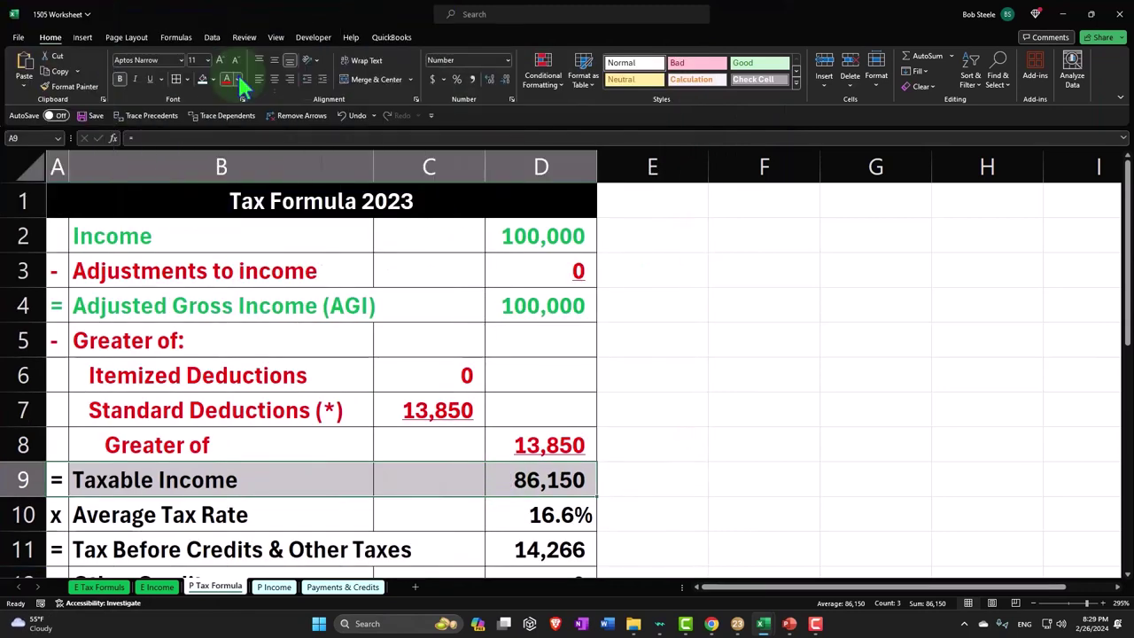
click(237, 79)
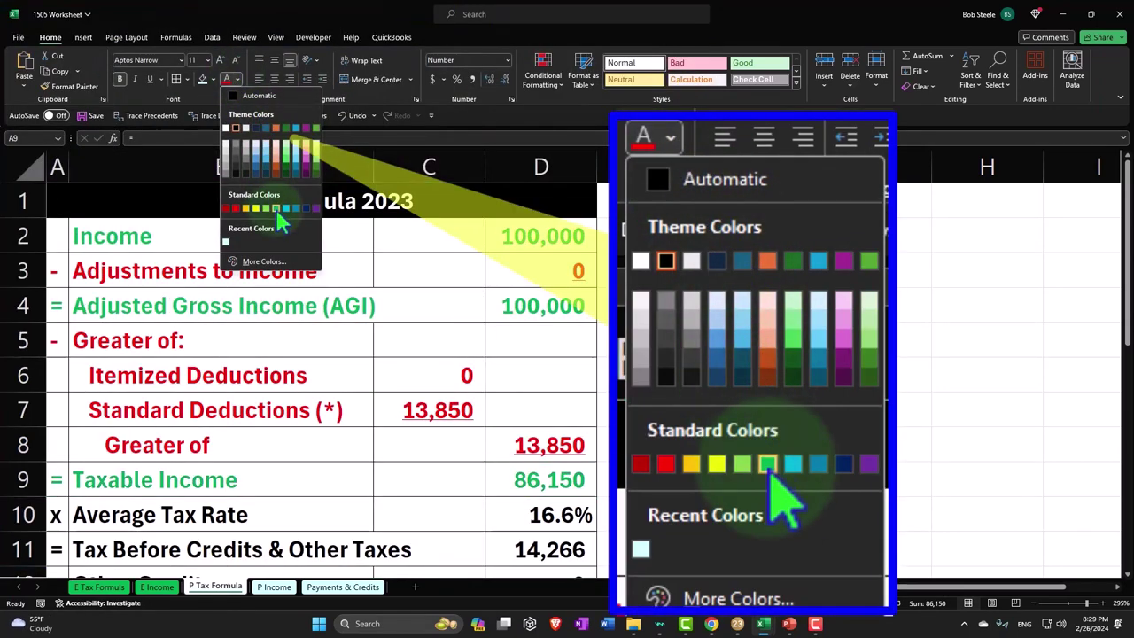
click(274, 206)
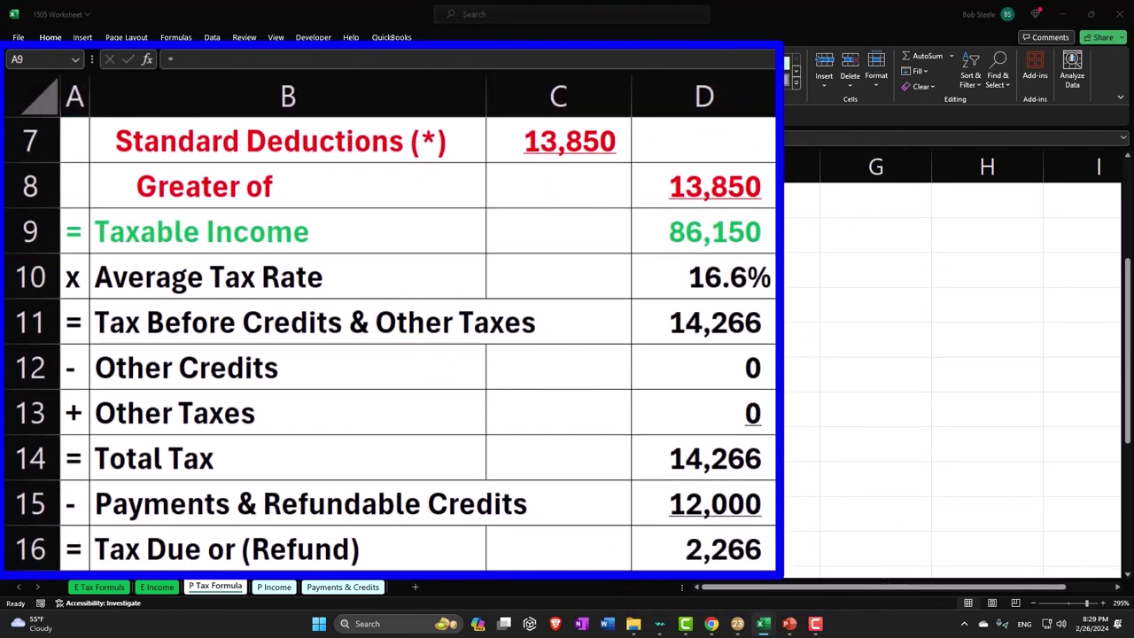
click(687, 273)
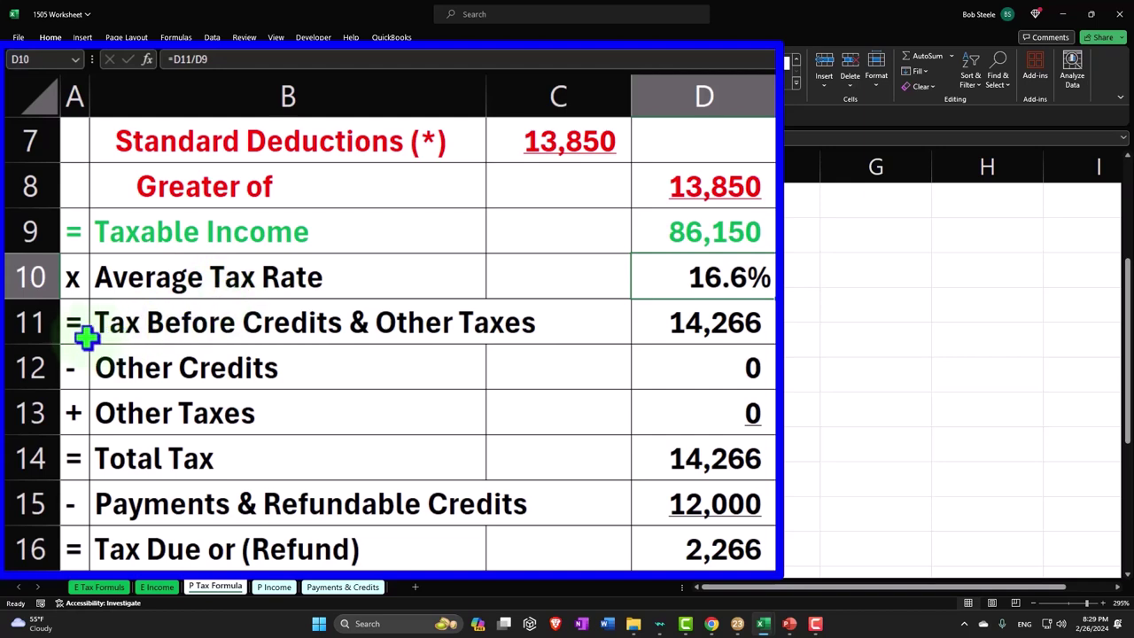
- Color the text of the Tax Before Credits & Other Taxes row, A11:D11, standard red
drag(77, 327, 649, 324)
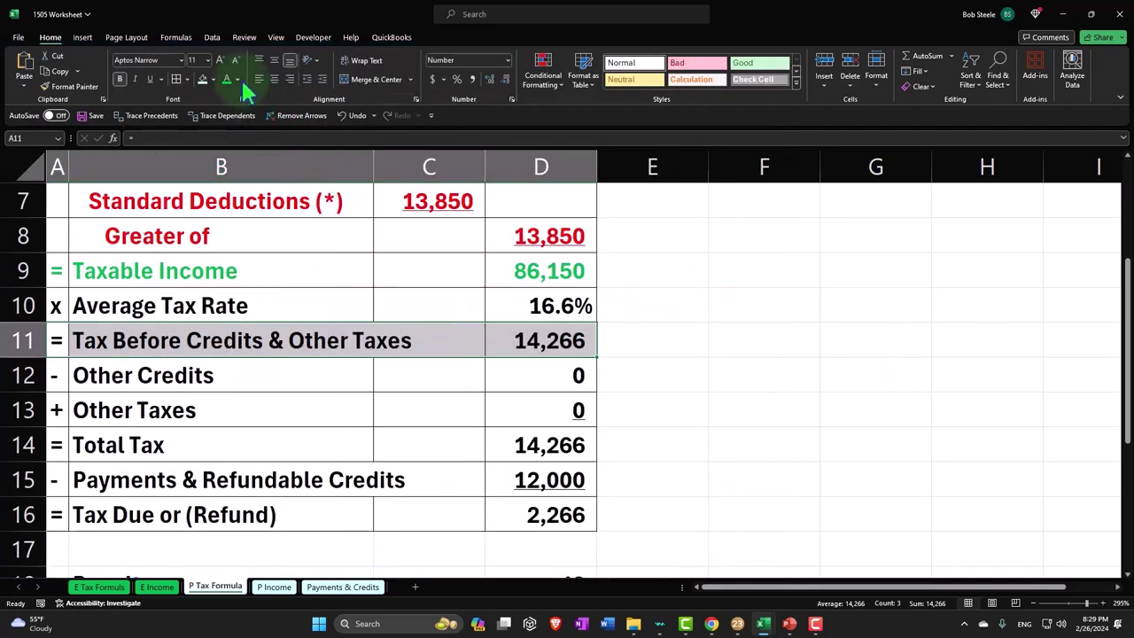
click(236, 79)
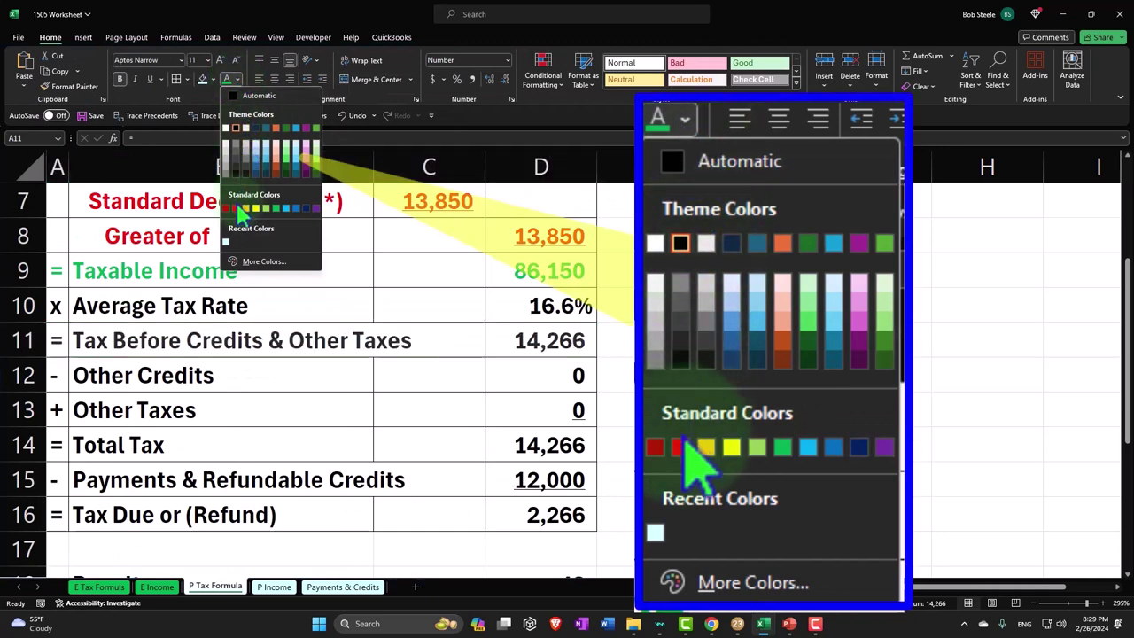
click(237, 209)
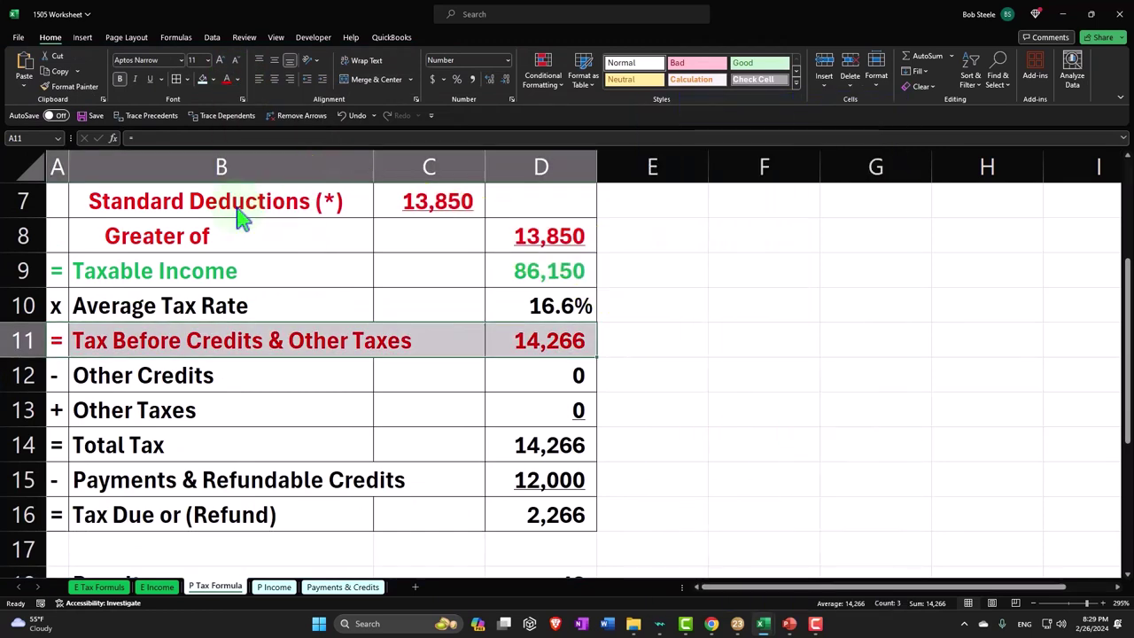
- Color the text of the Other Credits row, A12:D12, standard green
click(79, 395)
drag(79, 395, 721, 392)
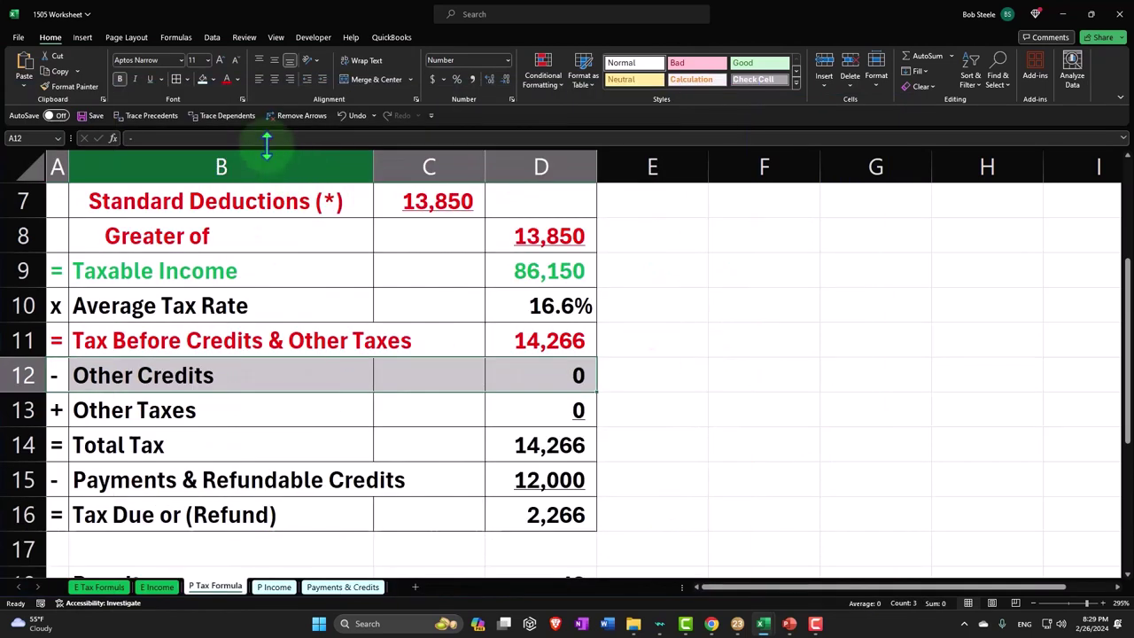
click(236, 79)
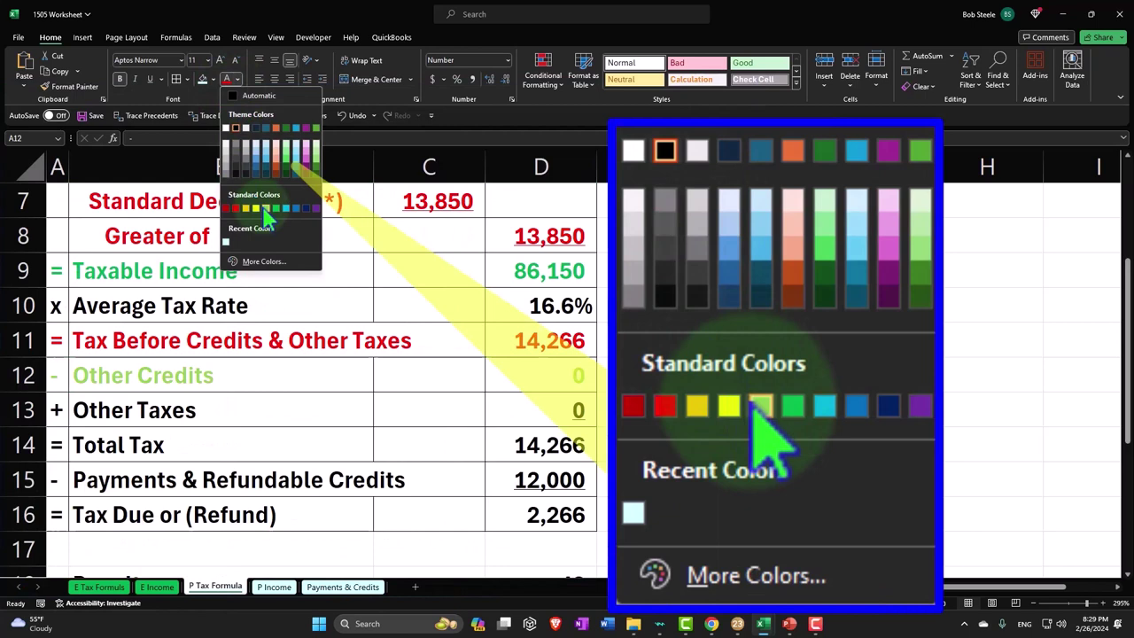
click(274, 209)
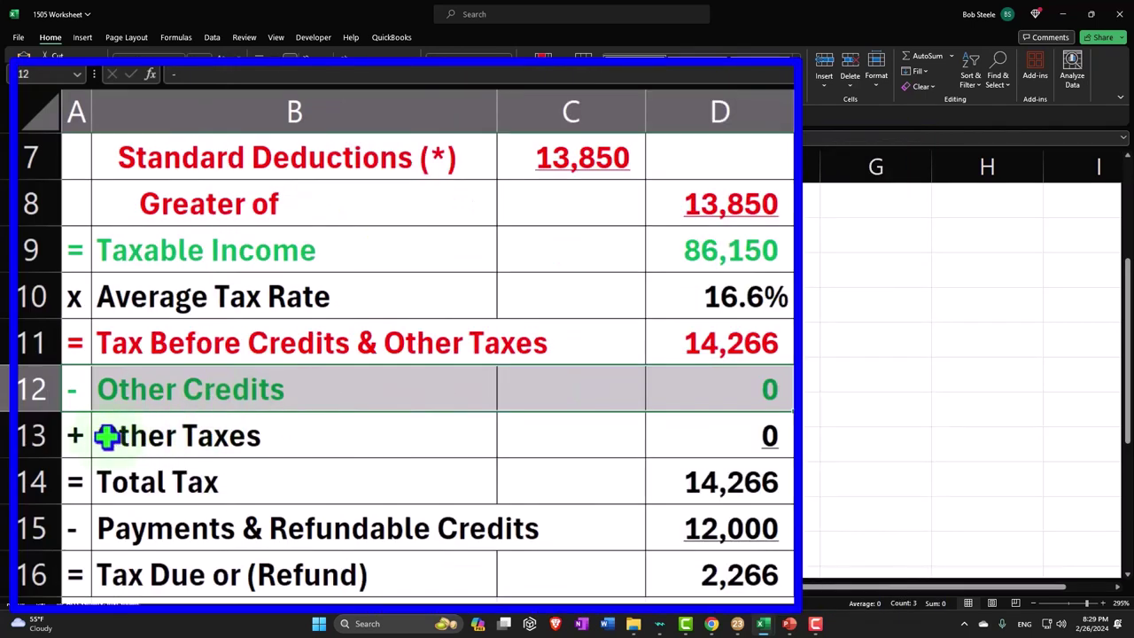
- Color the text of the Other Taxes and Total Tax rows, A13:D14, standard red
drag(83, 435, 690, 431)
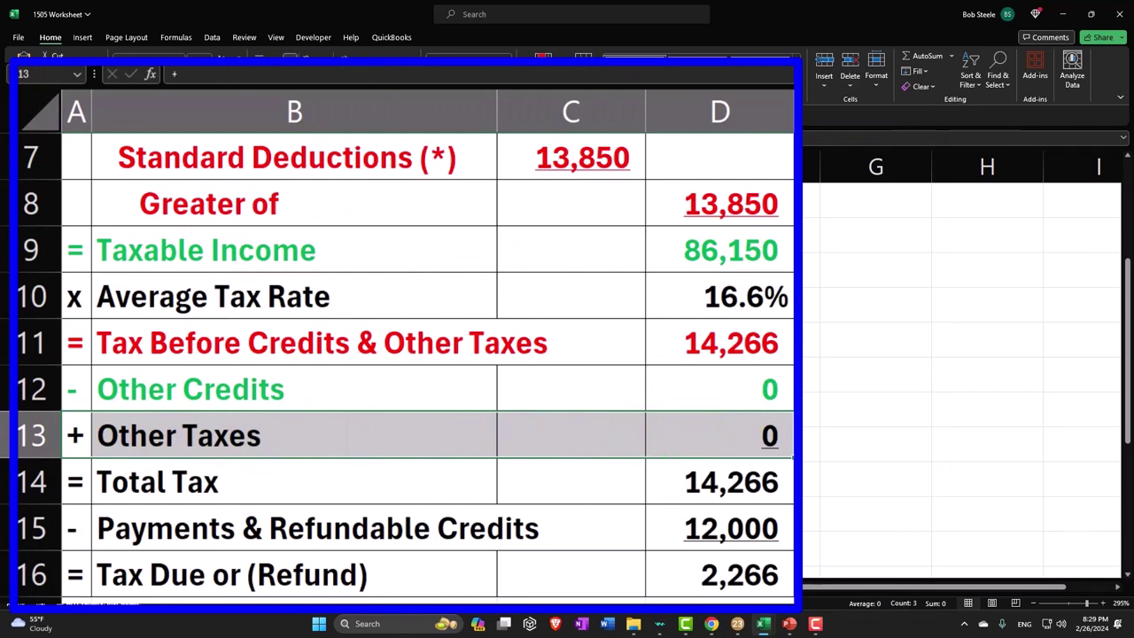
click(238, 80)
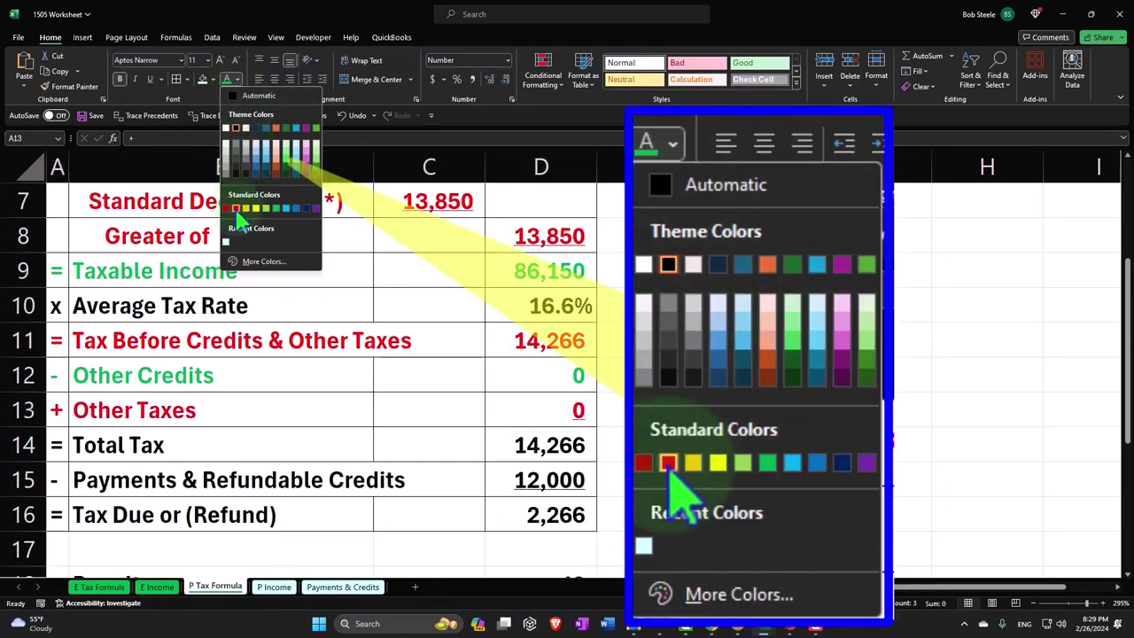
click(235, 210)
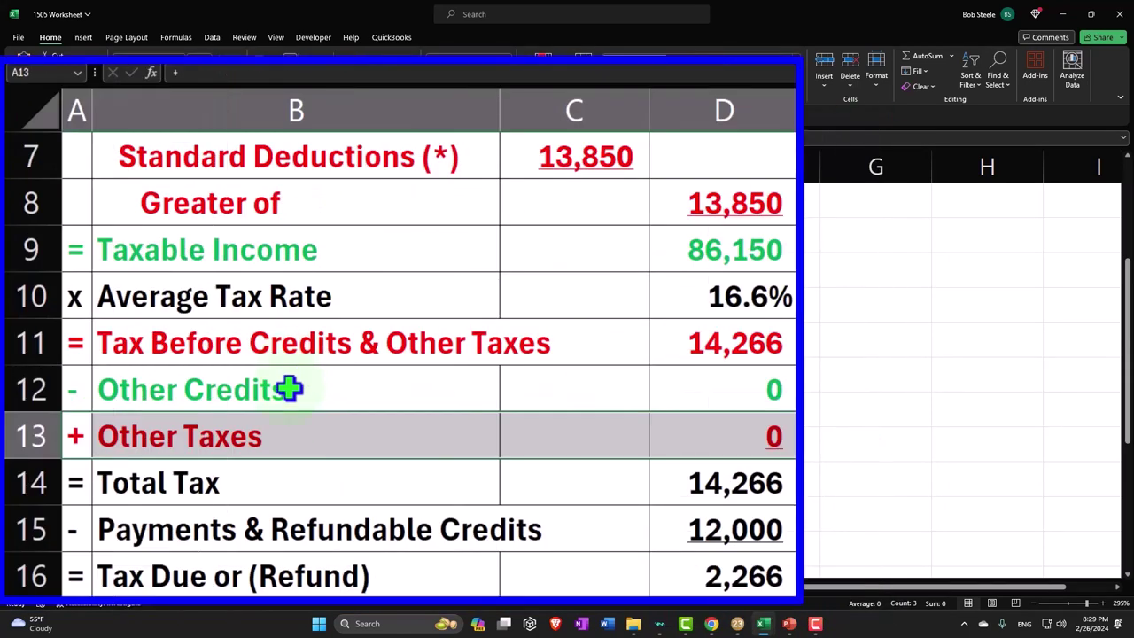
drag(84, 478, 673, 481)
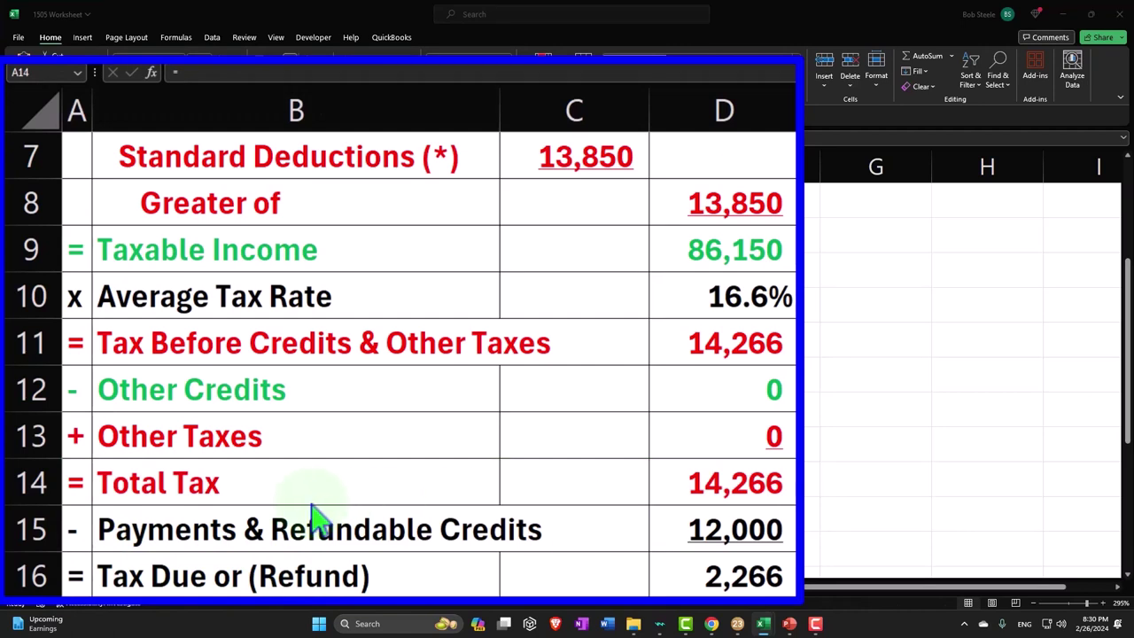
- Color the text of the Payments & Refundable Credits row, A15:D15, standard green
drag(79, 521, 715, 528)
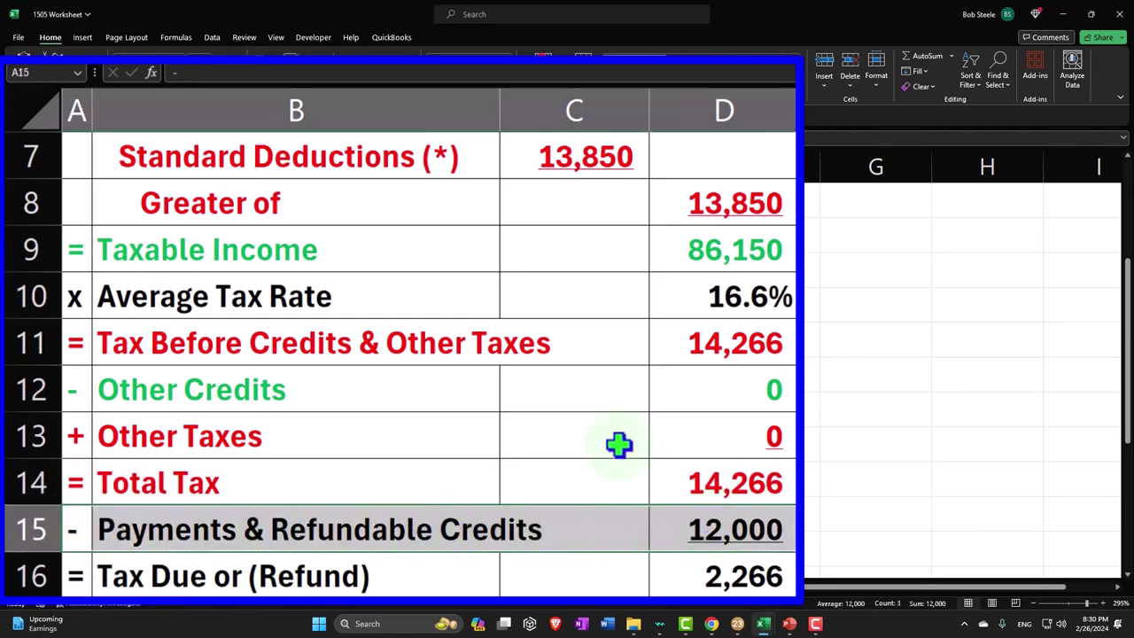
click(236, 79)
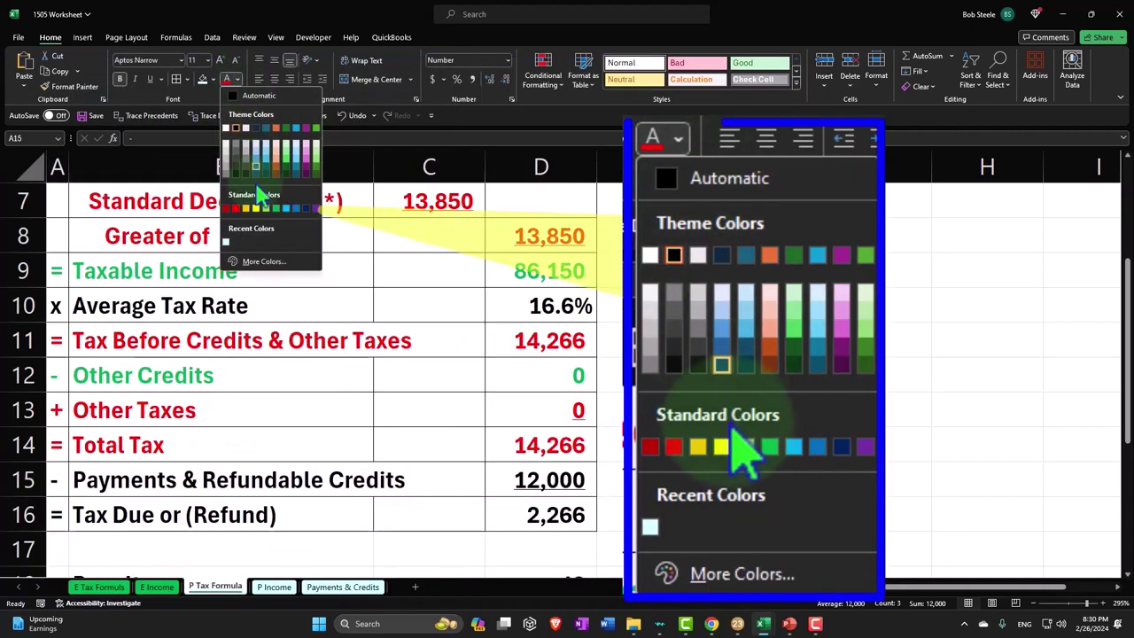
click(276, 210)
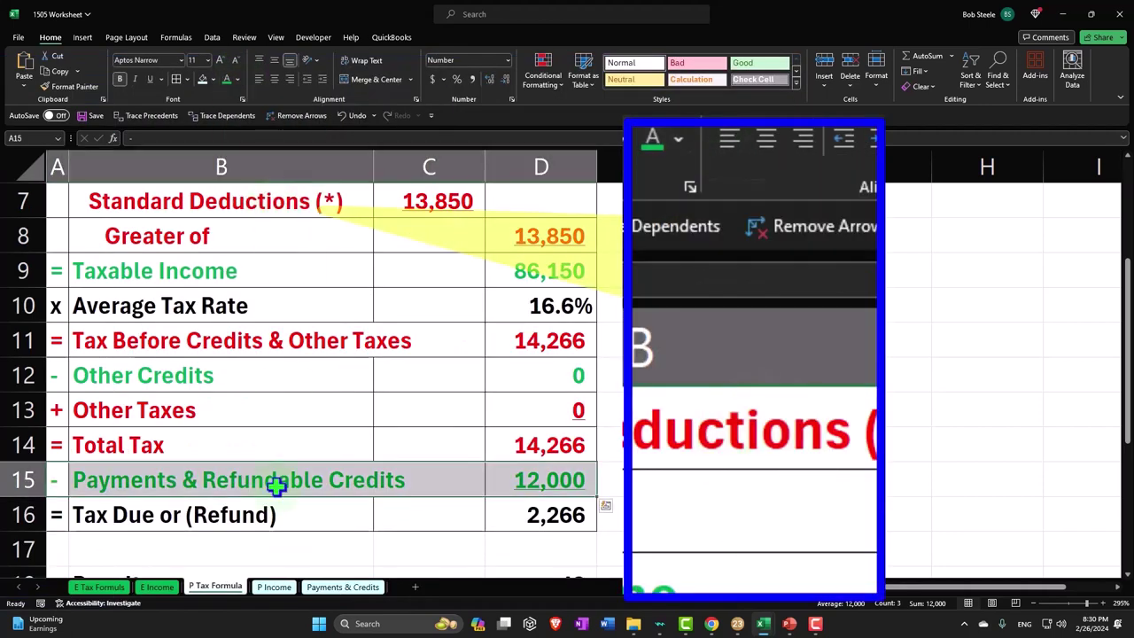
- Color only the word "Due" in the Tax Due or (Refund) label in B16 standard red
click(228, 514)
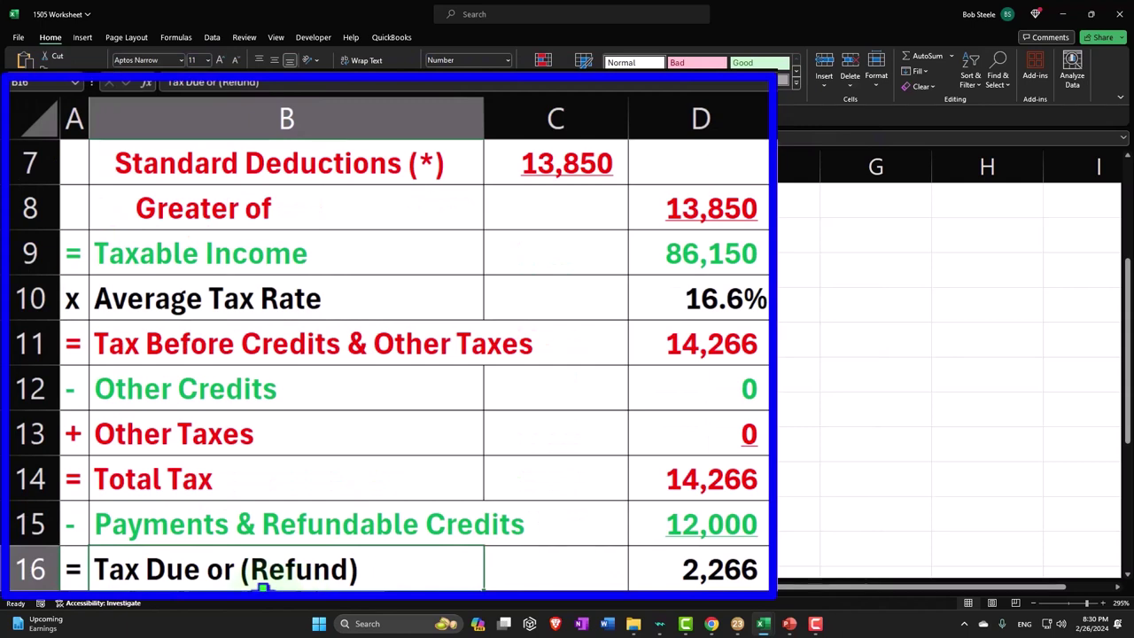
double_click(179, 567)
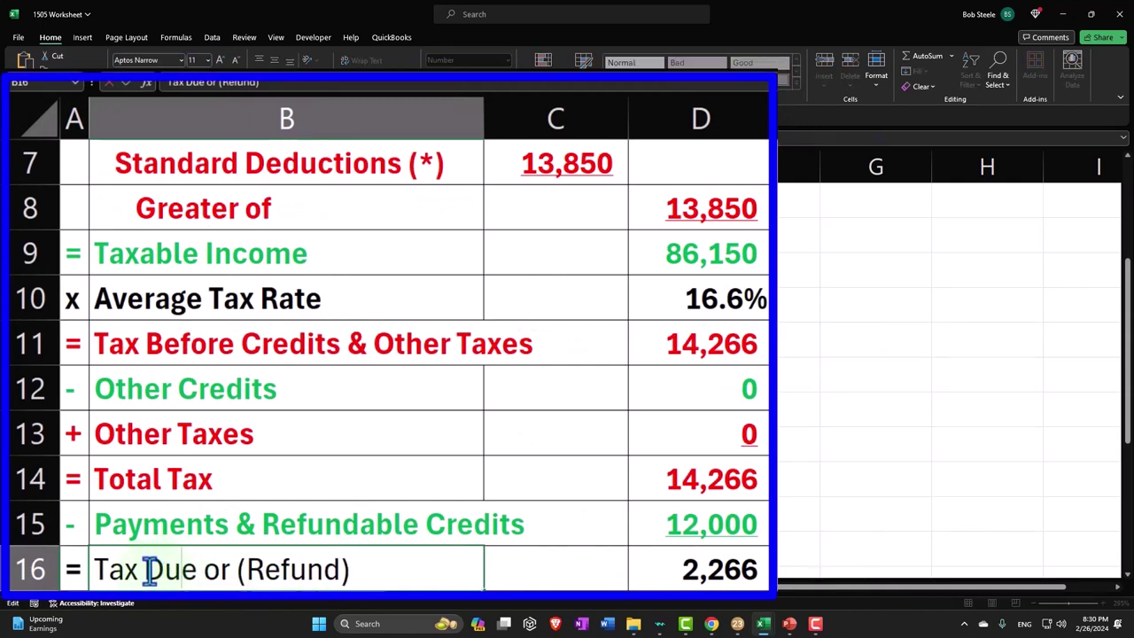
drag(151, 569, 196, 570)
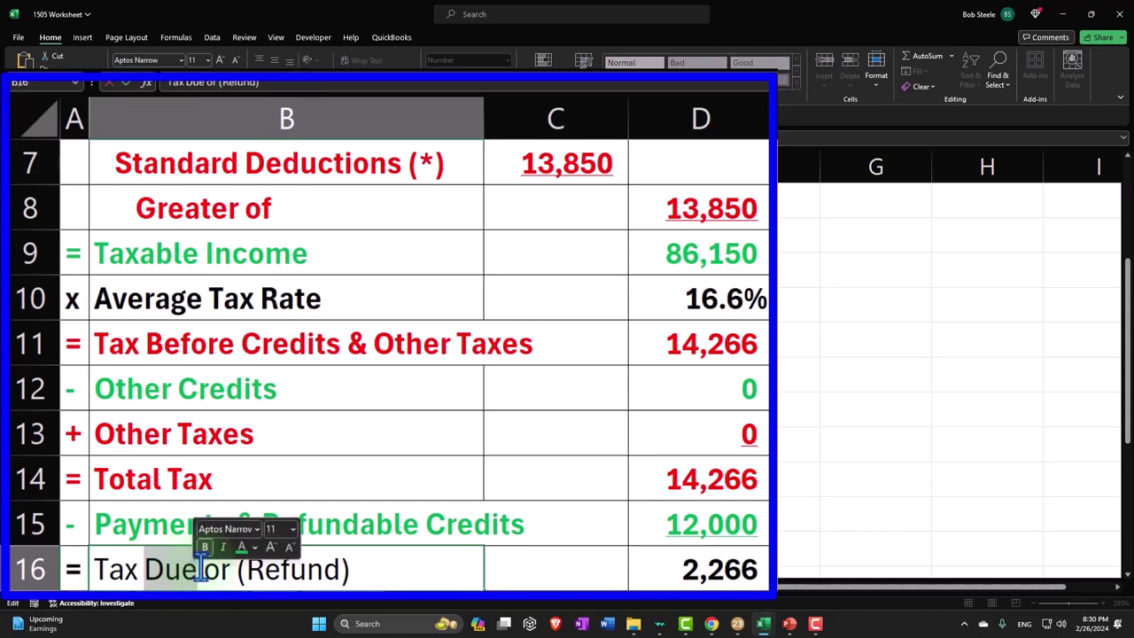
click(237, 79)
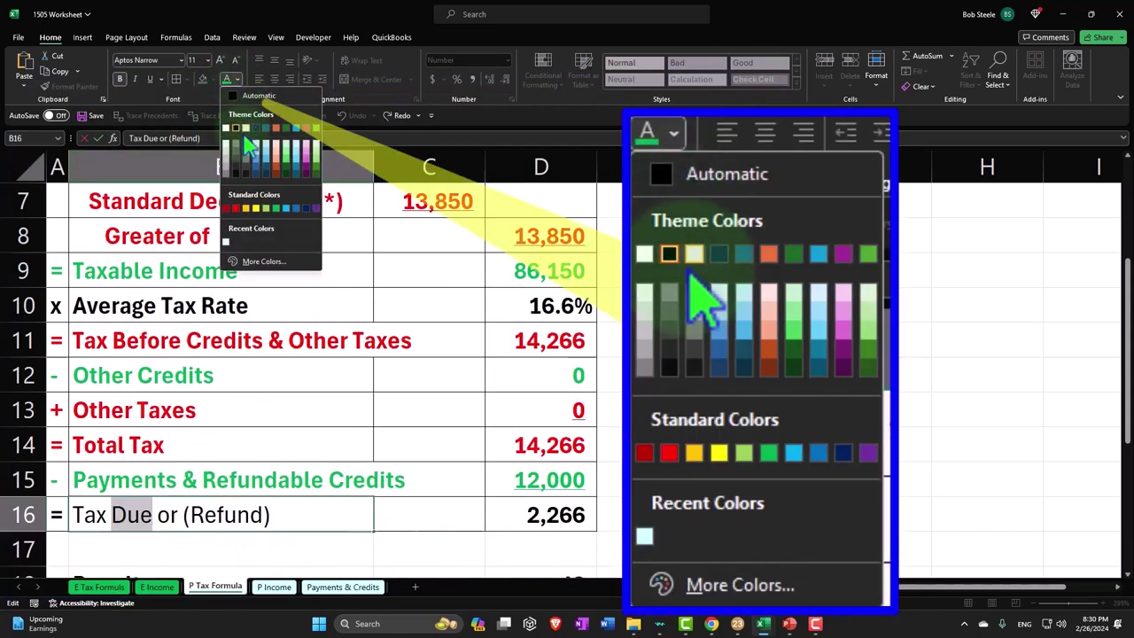
click(236, 209)
click(199, 514)
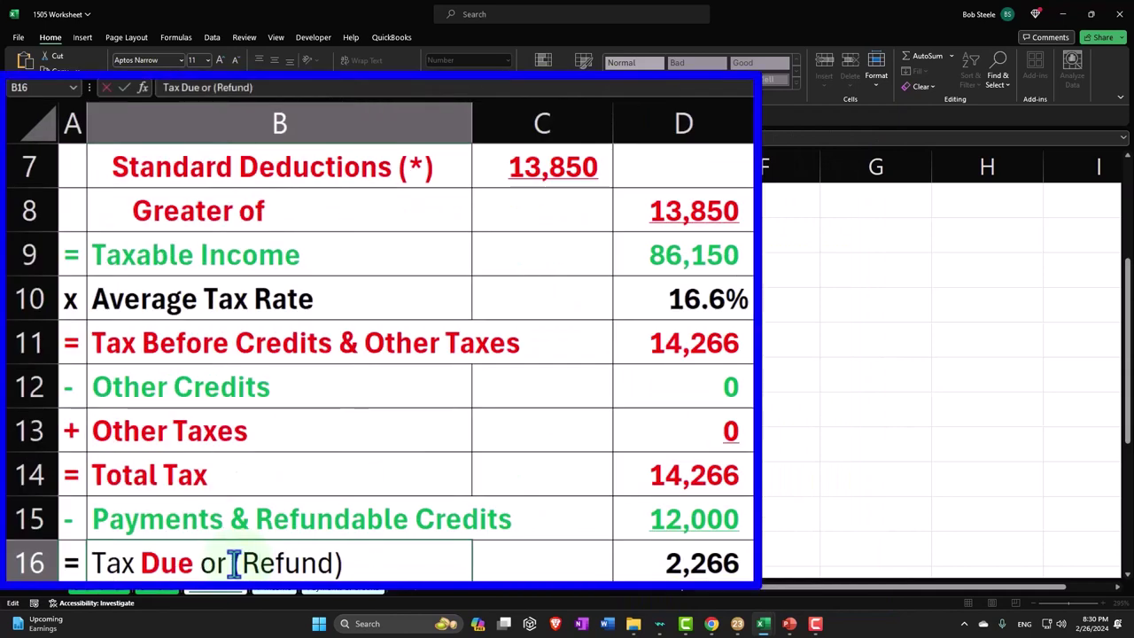
- Color only the word "(Refund)" in the B16 label standard green
drag(235, 563, 348, 562)
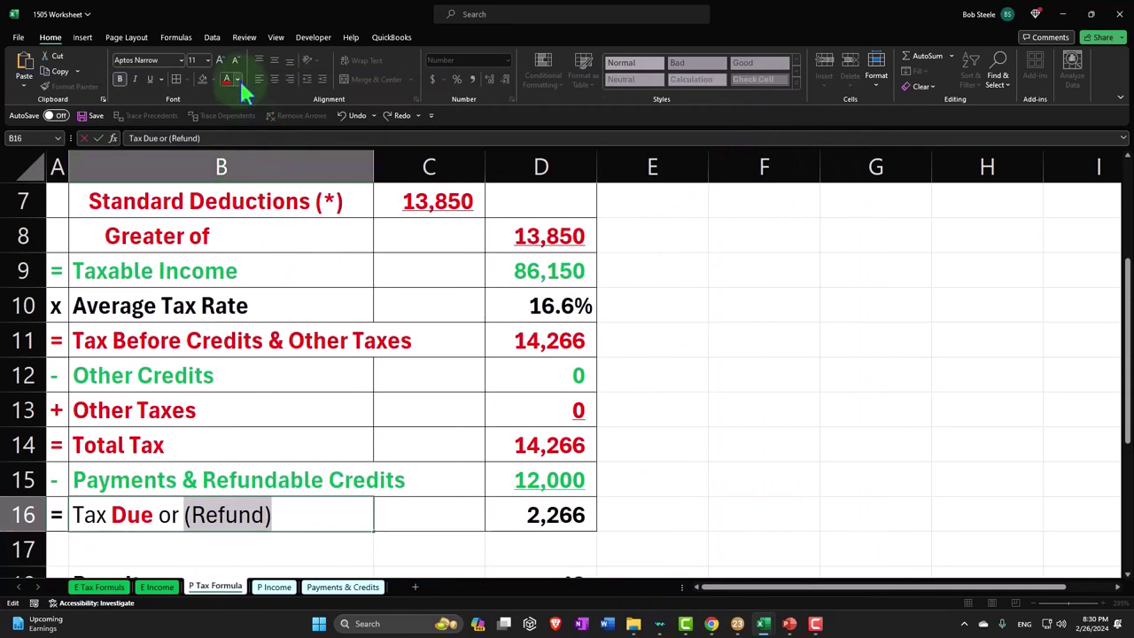
click(239, 80)
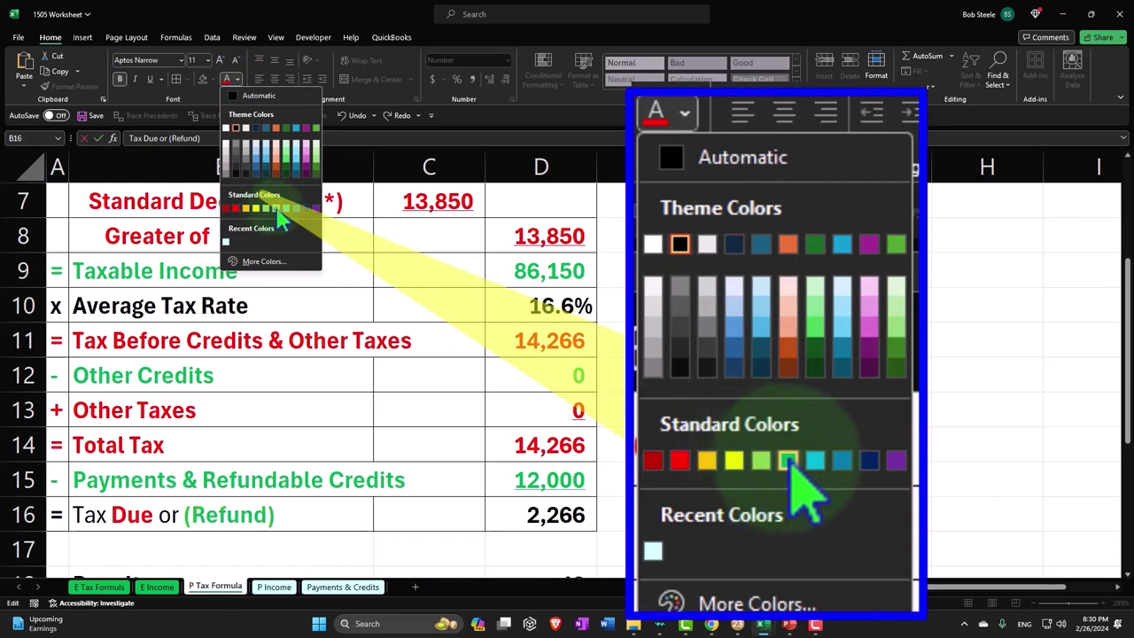
click(276, 210)
click(694, 403)
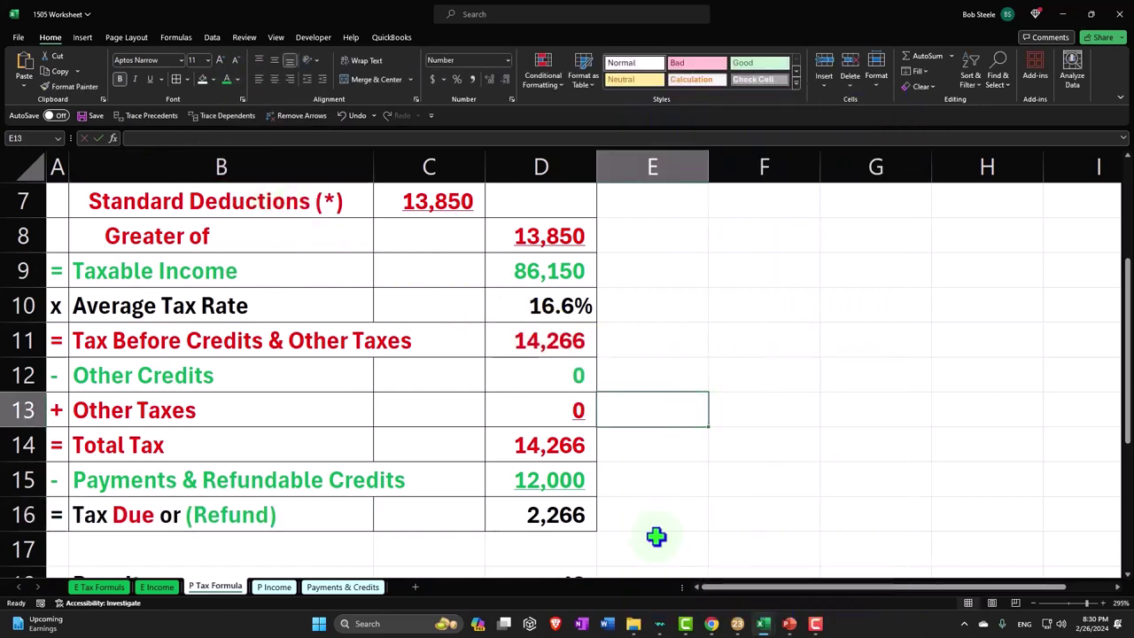
- Examine the amounts and formulas in column D from Tax Before Credits to Tax Due or (Refund), including the Total Tax formula in D14
click(567, 520)
scroll(594, 502, down, 1)
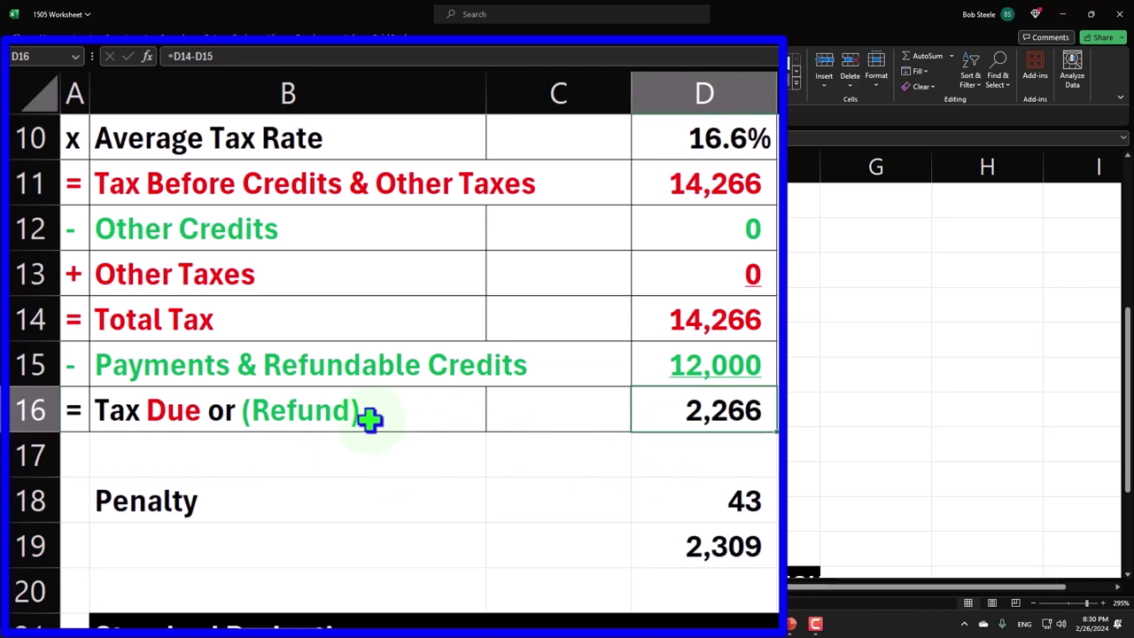
scroll(370, 420, up, 1)
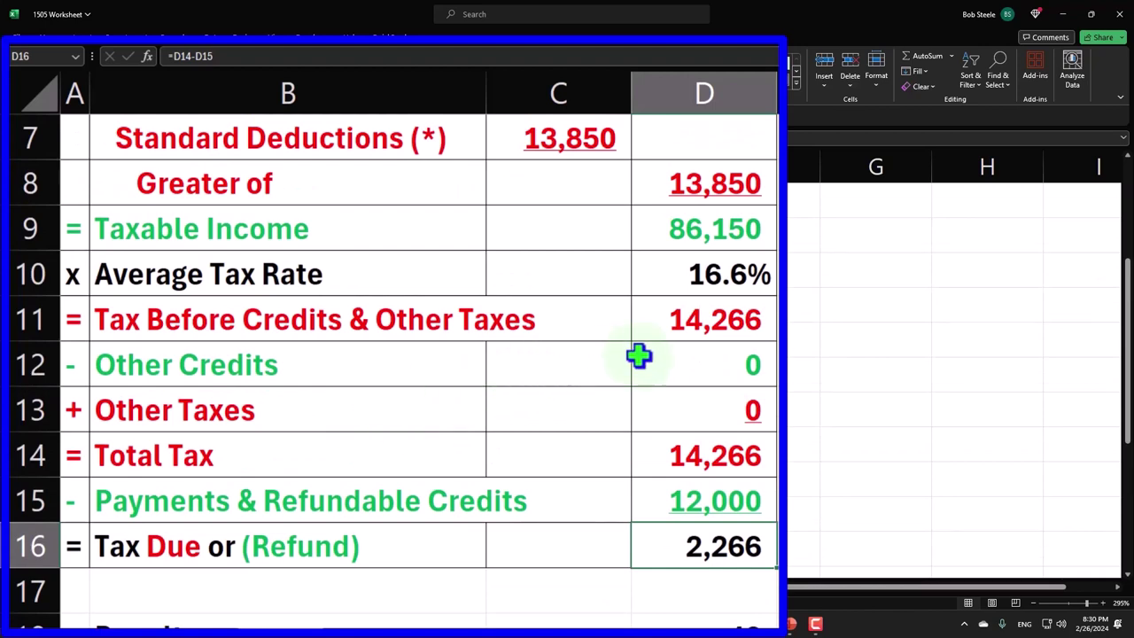
click(722, 317)
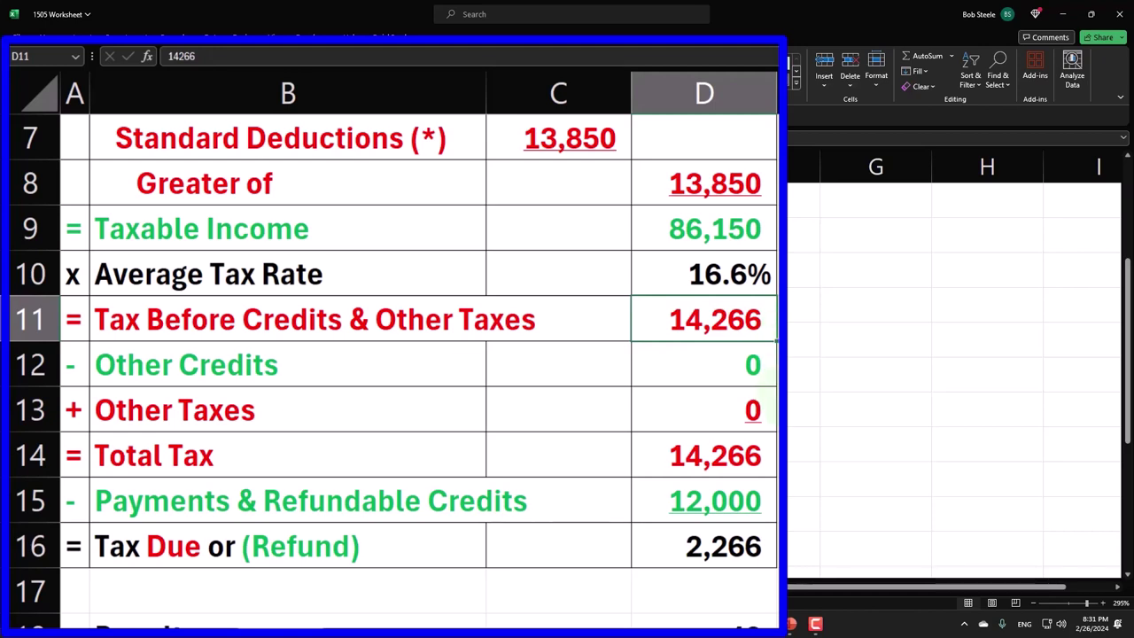
double_click(754, 456)
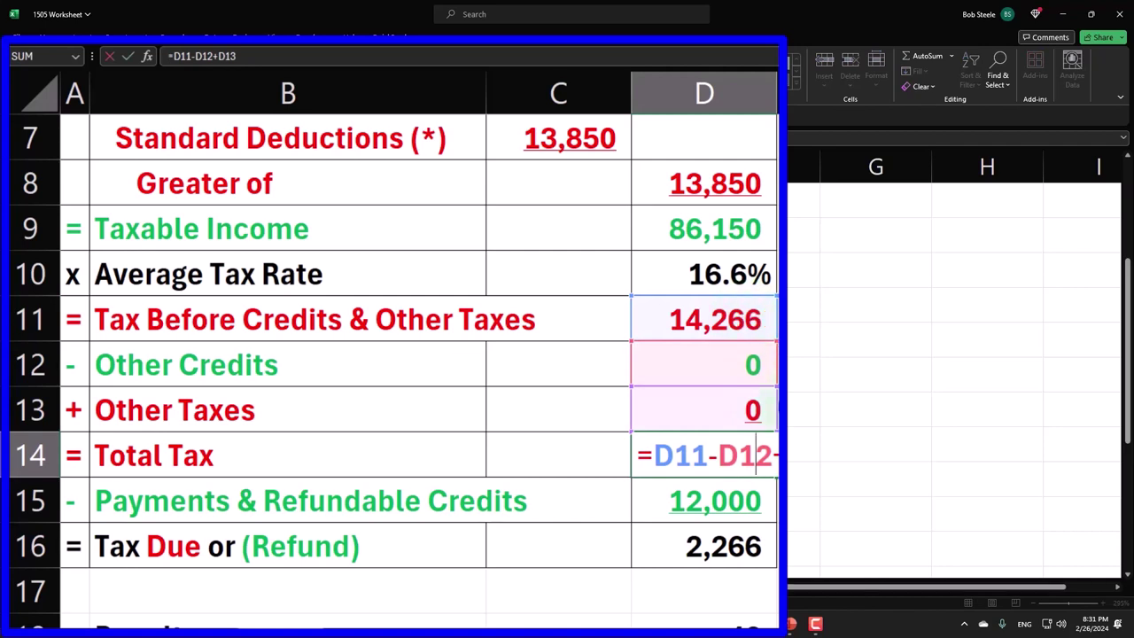
key(Return)
click(721, 451)
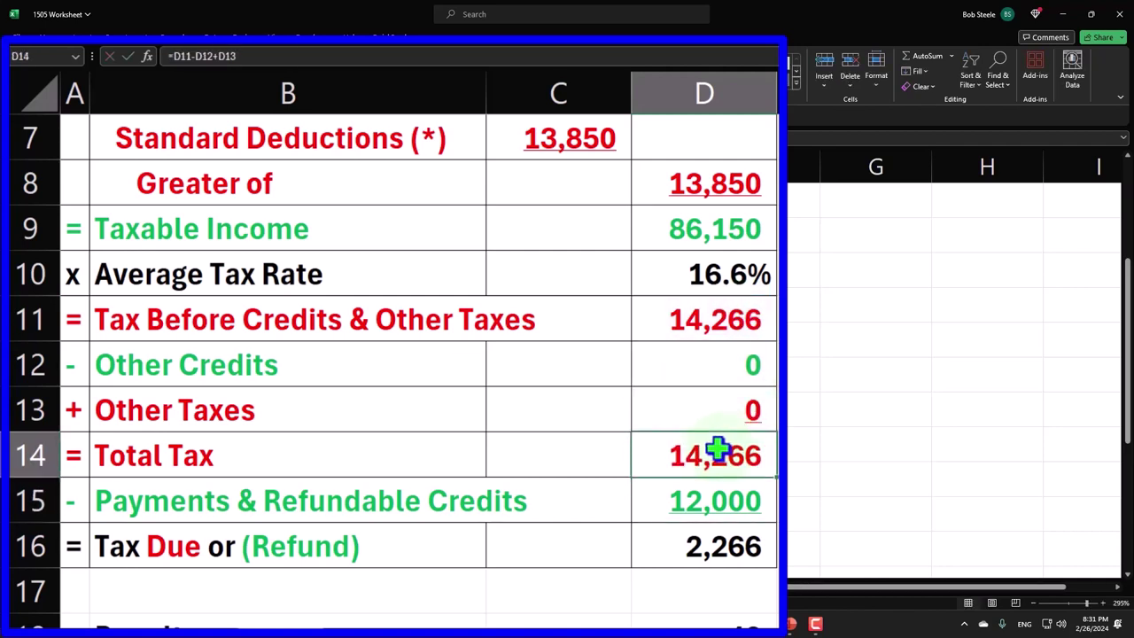
click(768, 498)
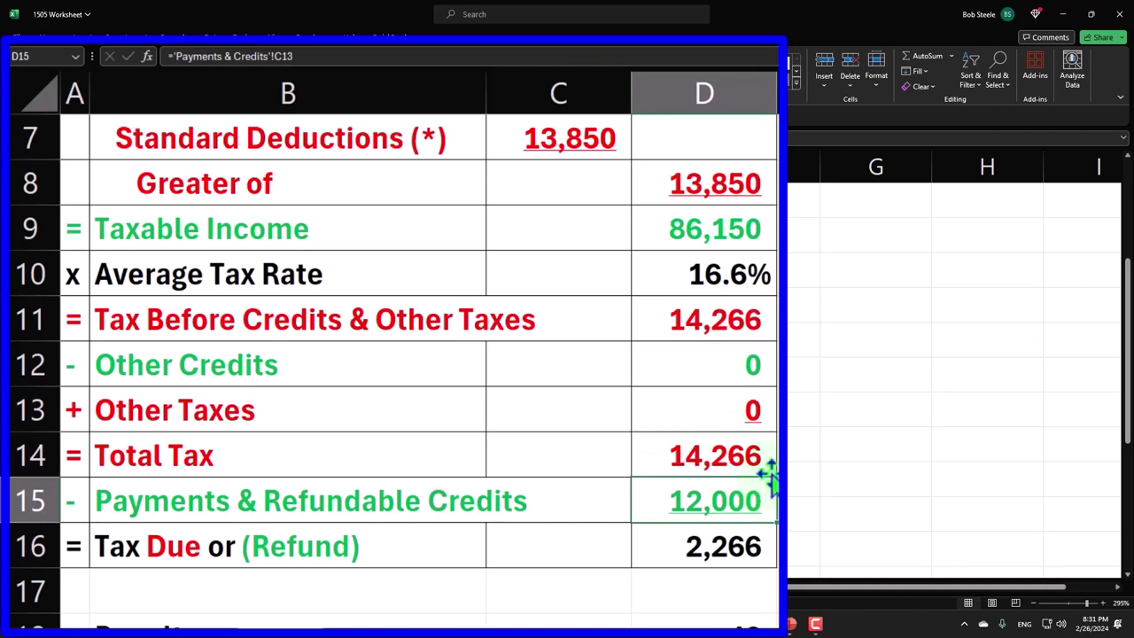
- Add a conditional formatting rule to D16 that highlights values greater than 0 with Light Red Fill with Dark Red Text
click(742, 549)
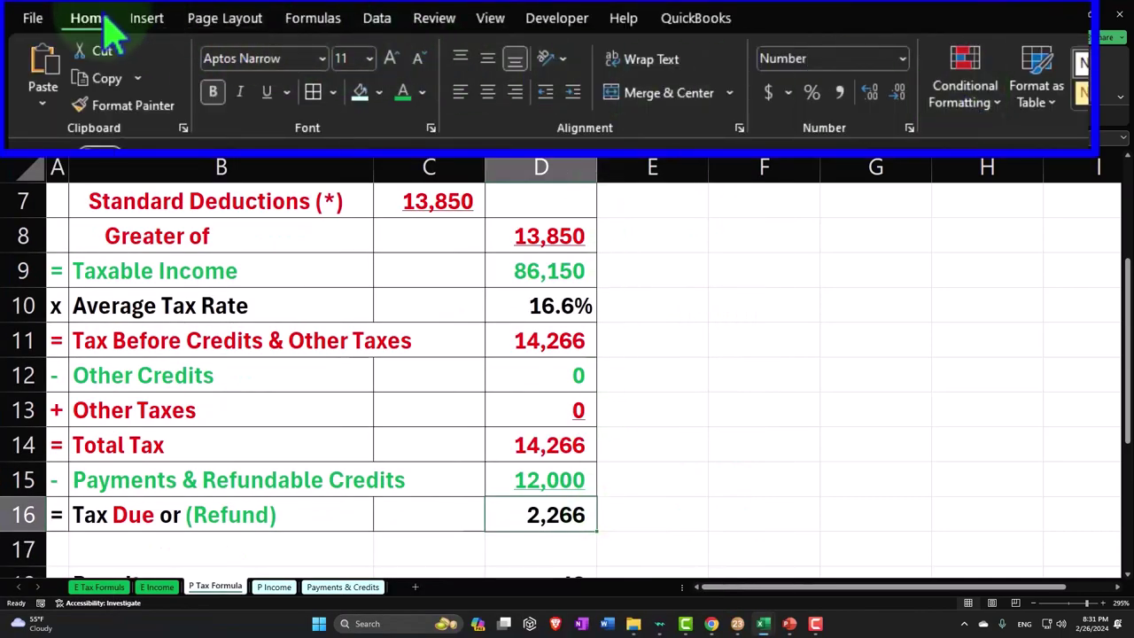
click(963, 89)
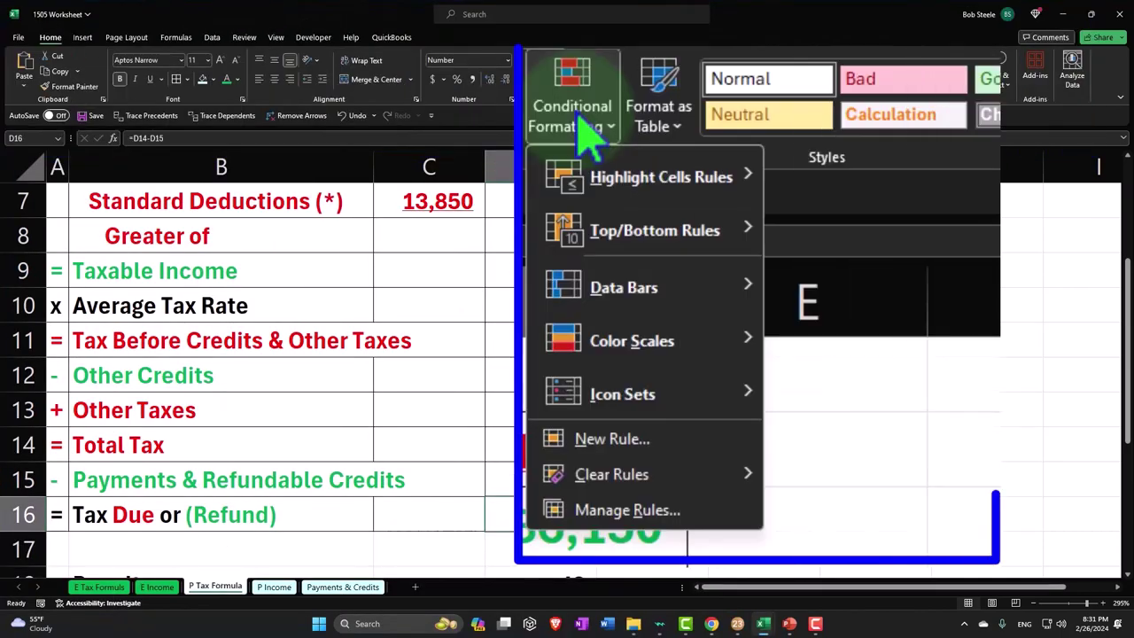
mouse_move(590, 177)
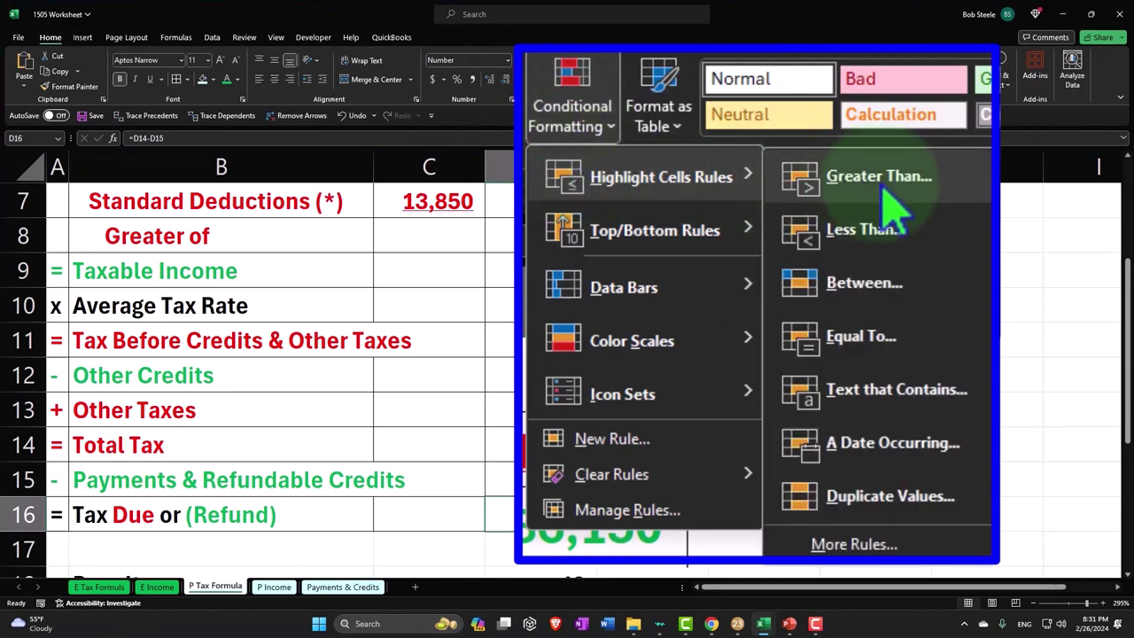
click(691, 118)
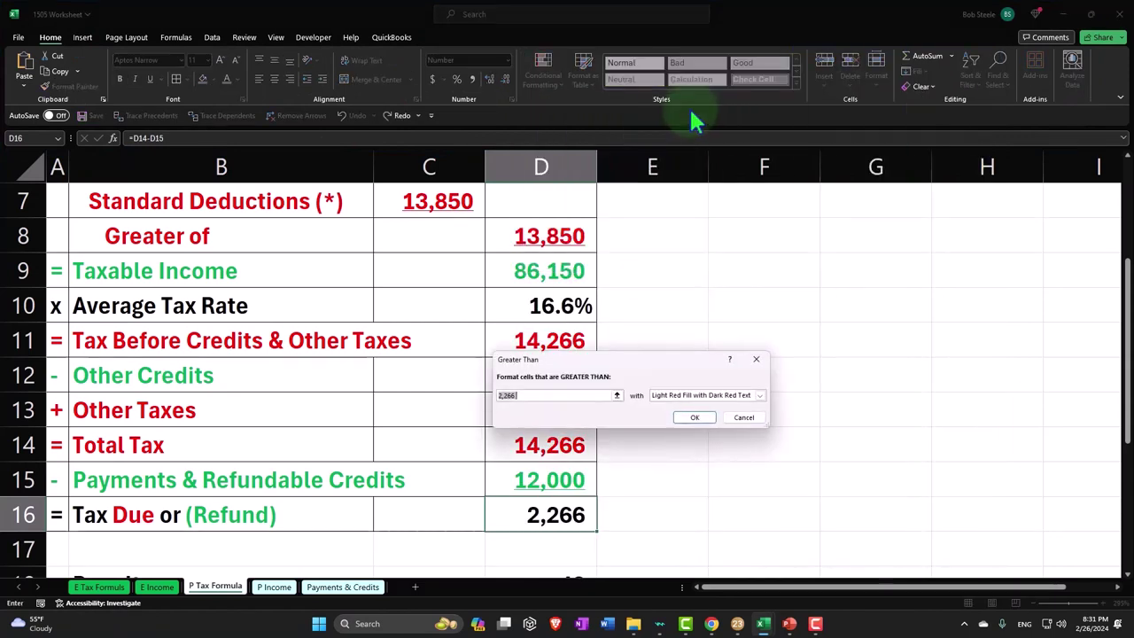
drag(635, 354, 791, 317)
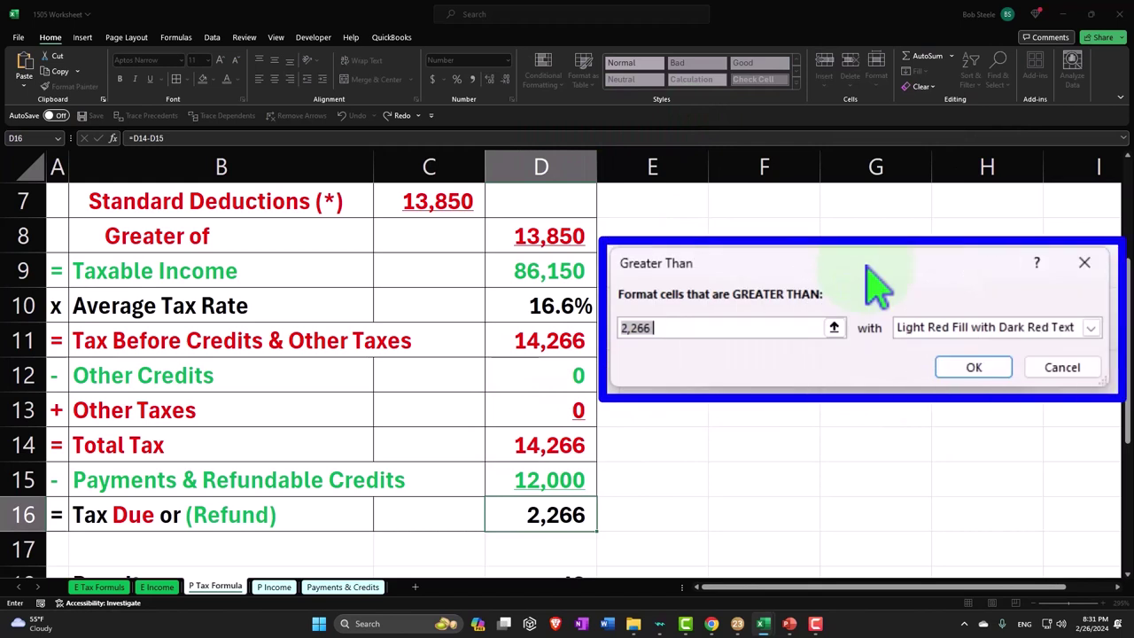
text(0)
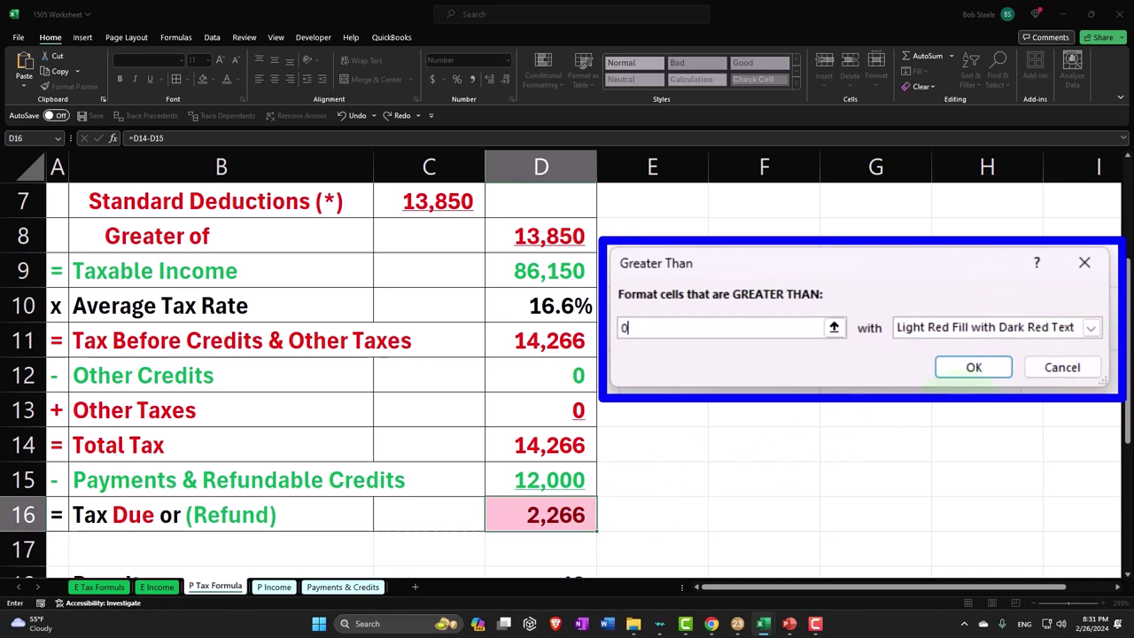
click(975, 370)
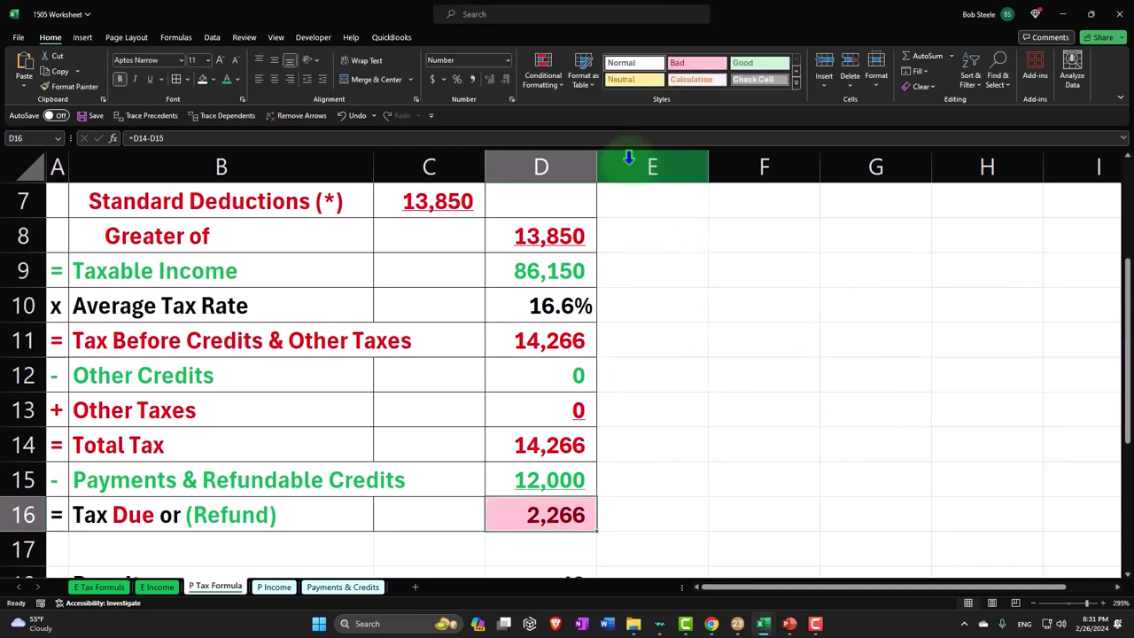
- Add a conditional formatting rule to D16 that highlights values less than 0 with Green Fill with Dark Green Text
click(543, 76)
mouse_move(585, 186)
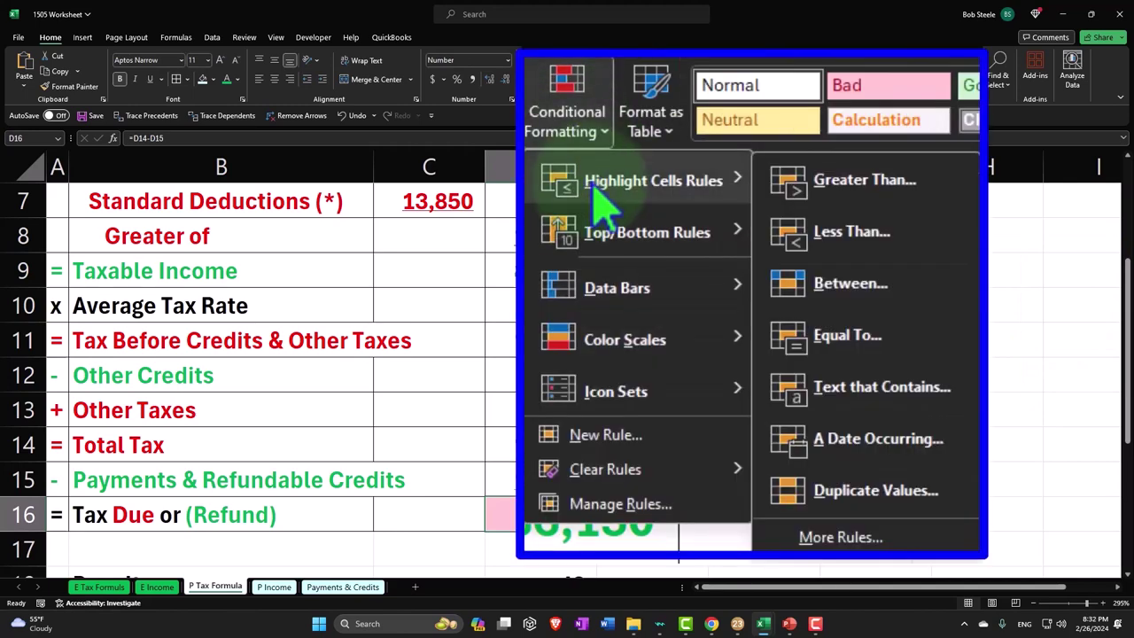
click(852, 235)
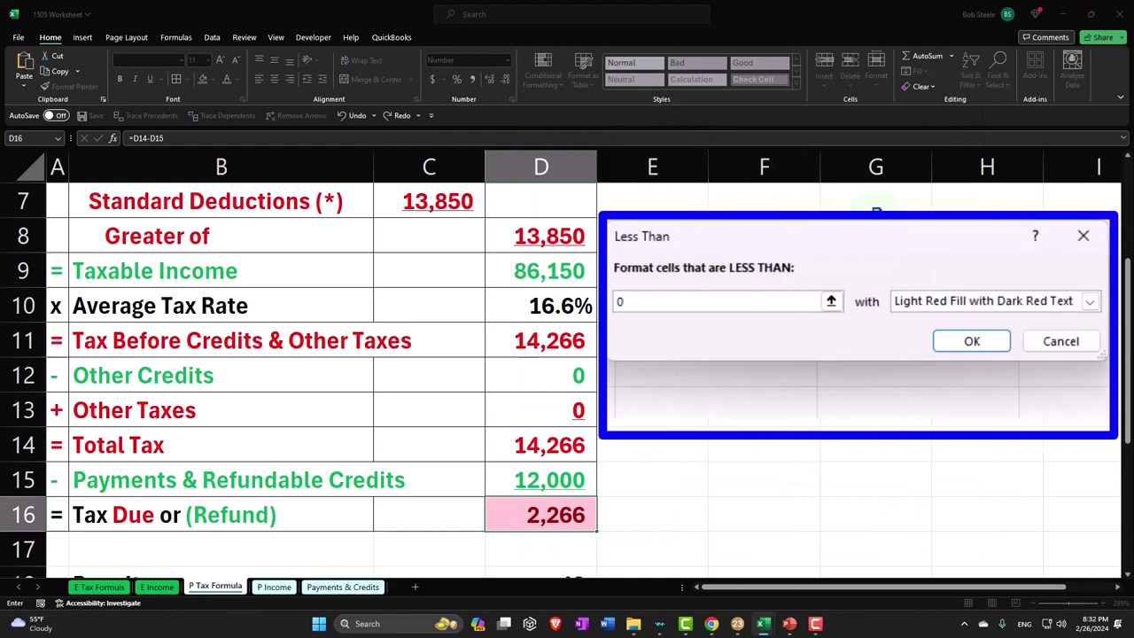
click(1090, 301)
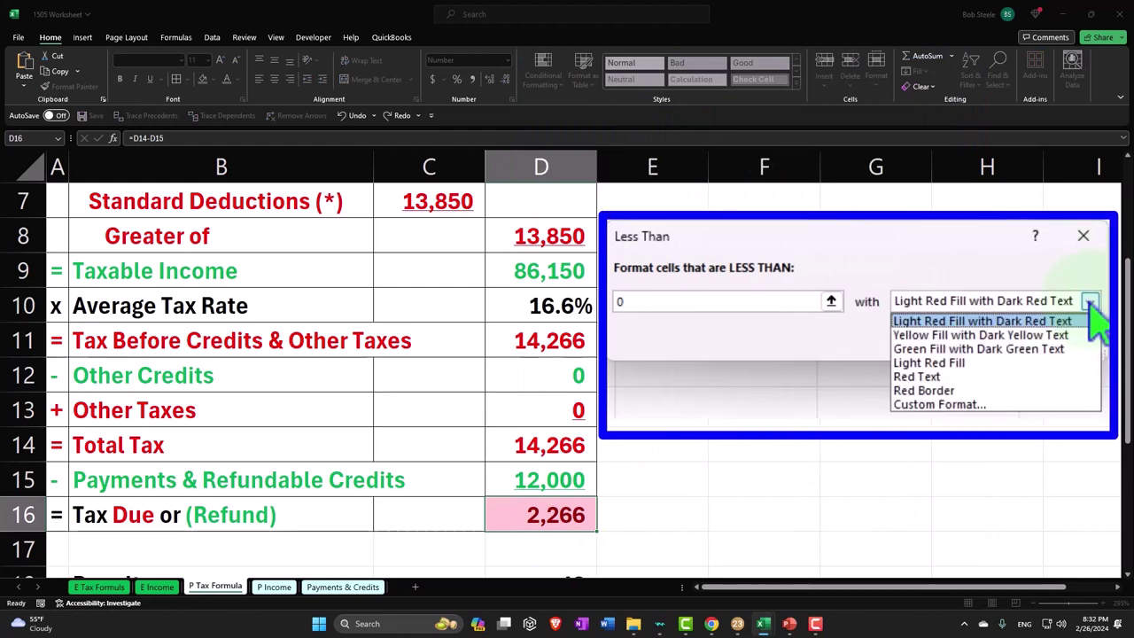
click(1077, 347)
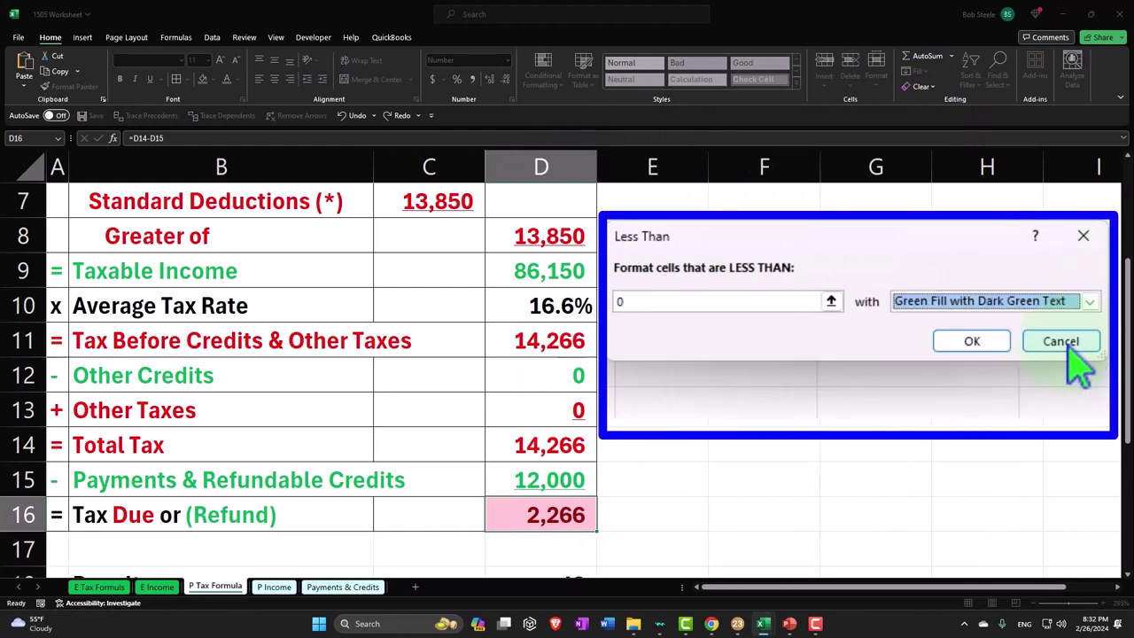
click(991, 346)
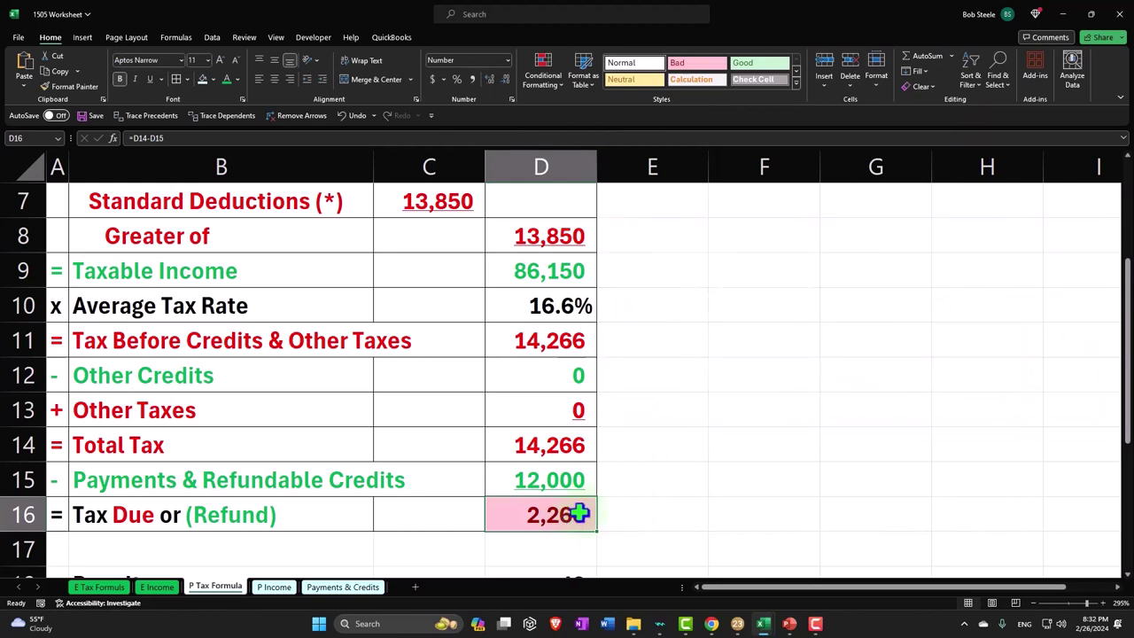
- Test the conditional formatting by entering -2 in D16, and undo the entry
text(-2)
key(Return)
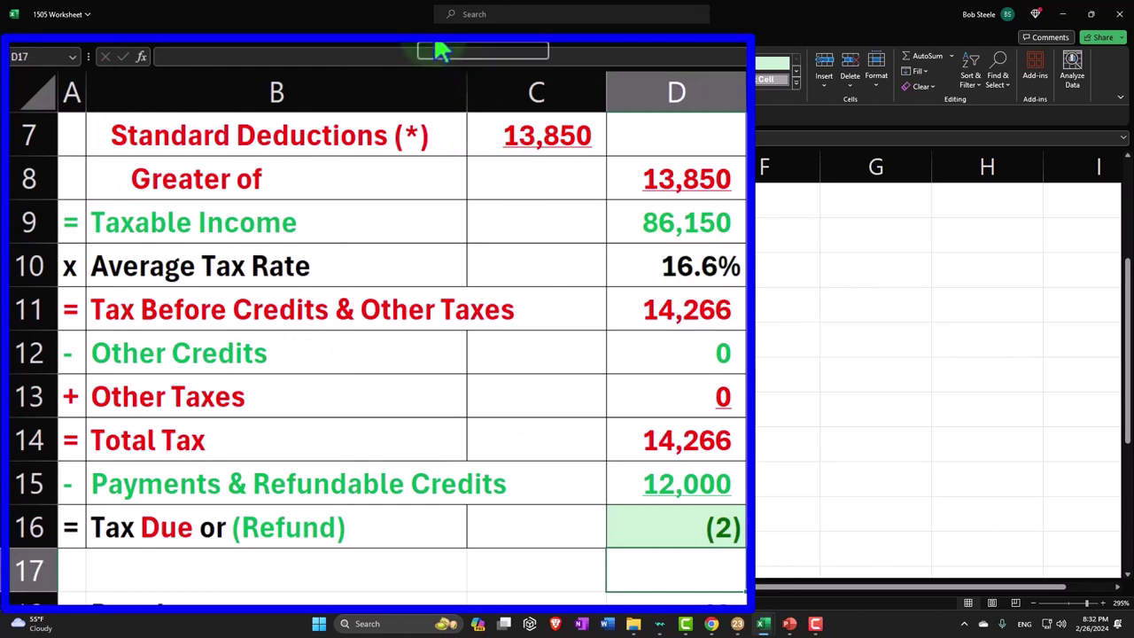
key(ctrl+z)
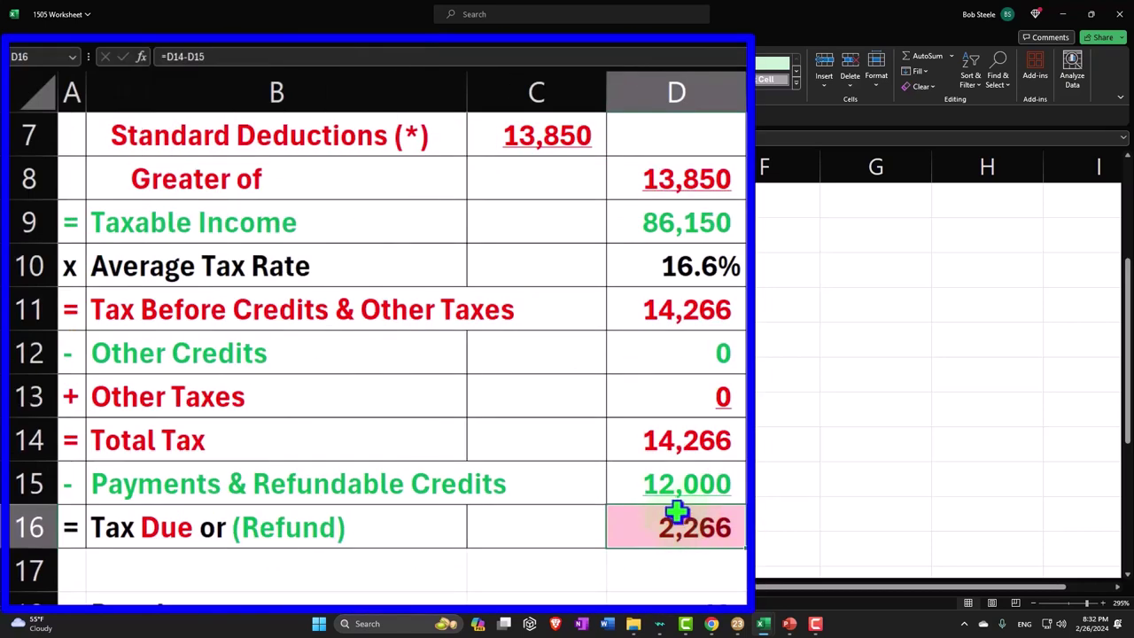
- Examine the Income formula in D2 and trace it to the W-2 and total income figures on the P Income sheet
click(609, 479)
scroll(608, 479, up, 2)
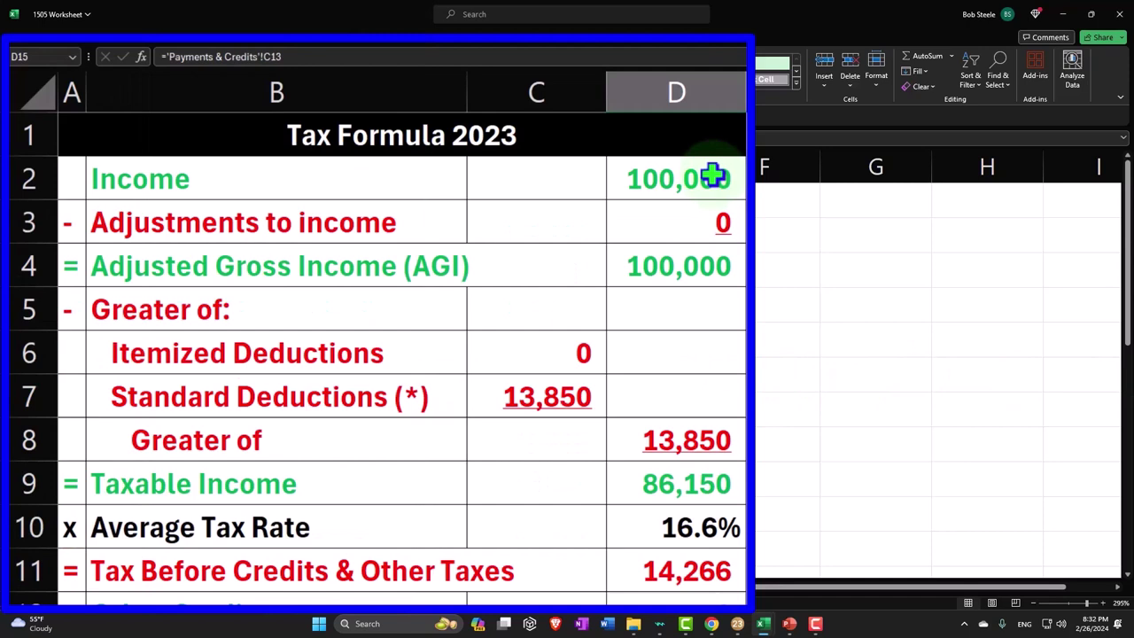
click(571, 234)
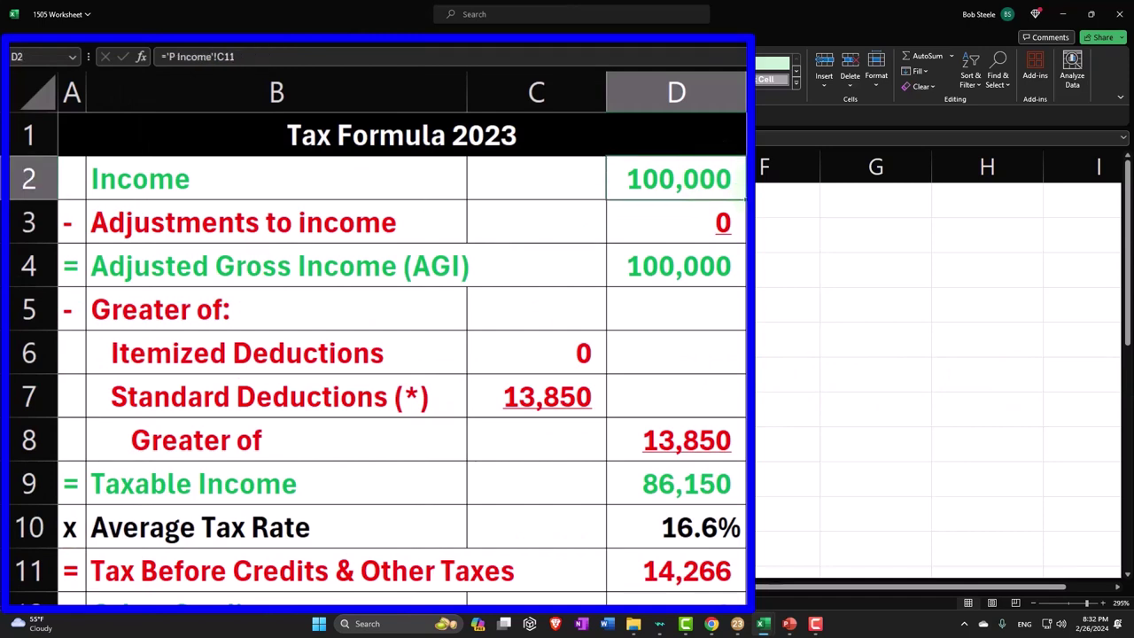
double_click(636, 181)
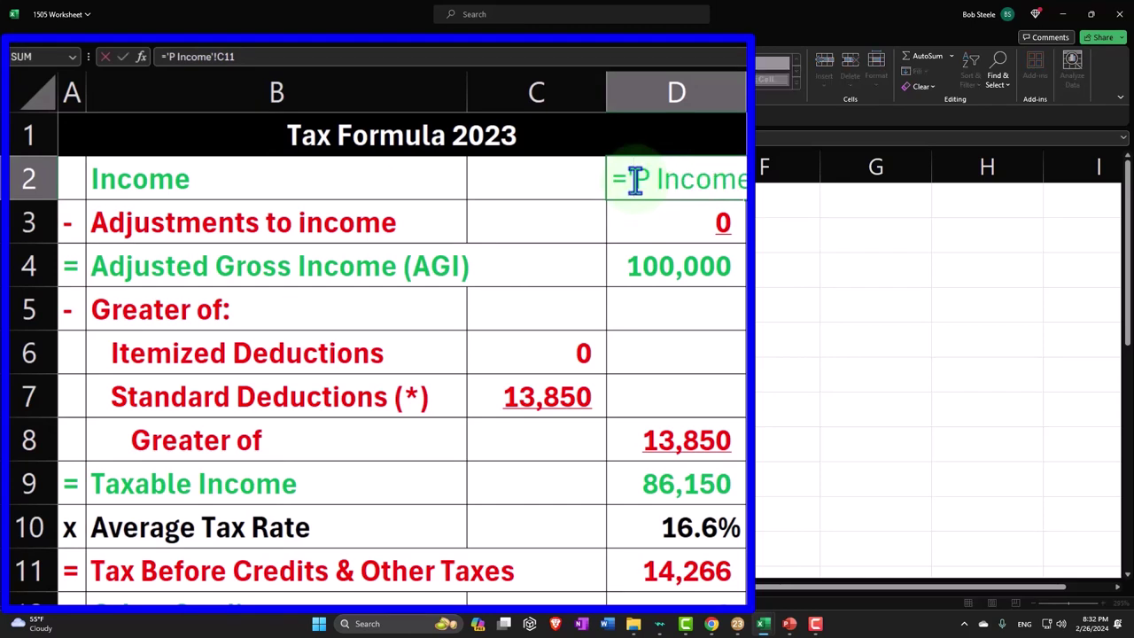
key(Return)
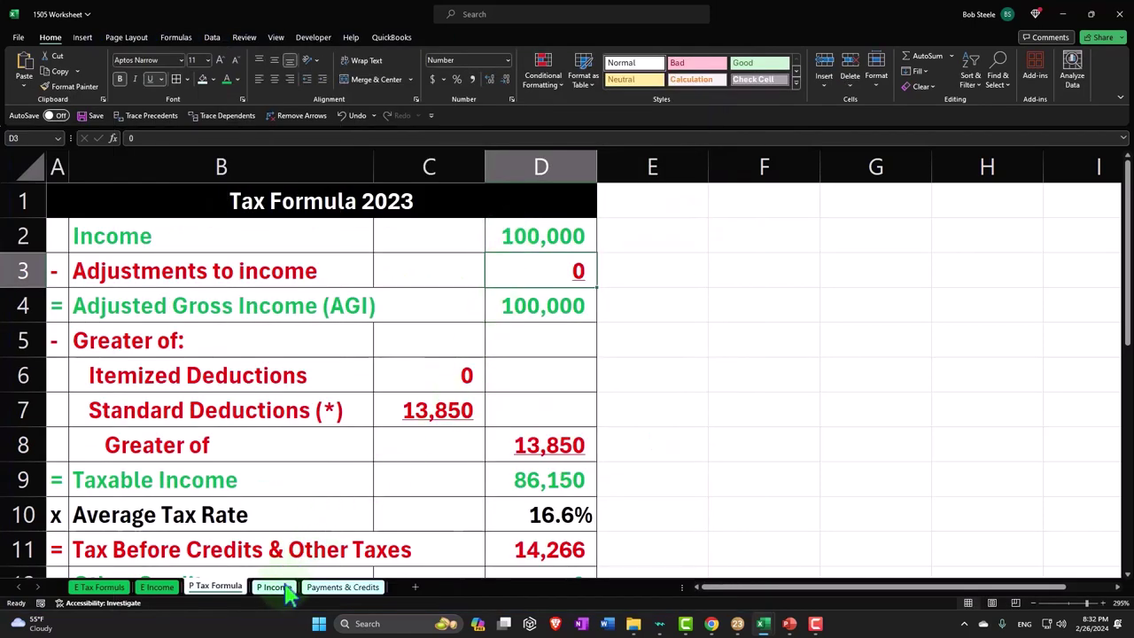
click(274, 587)
scroll(290, 531, up, 1)
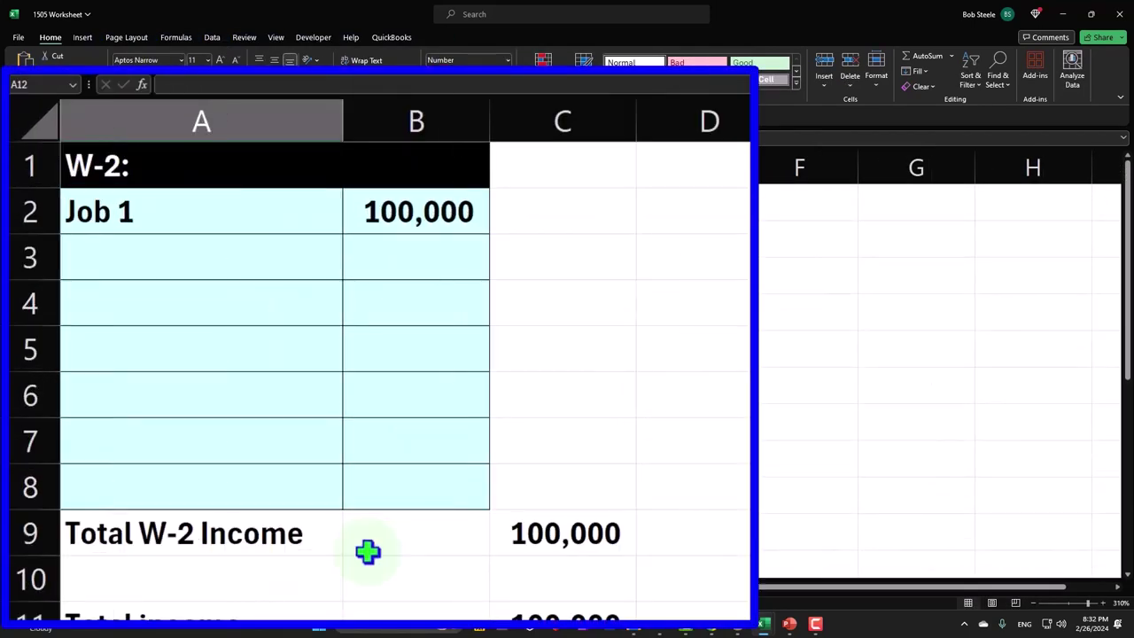
scroll(368, 551, down, 2)
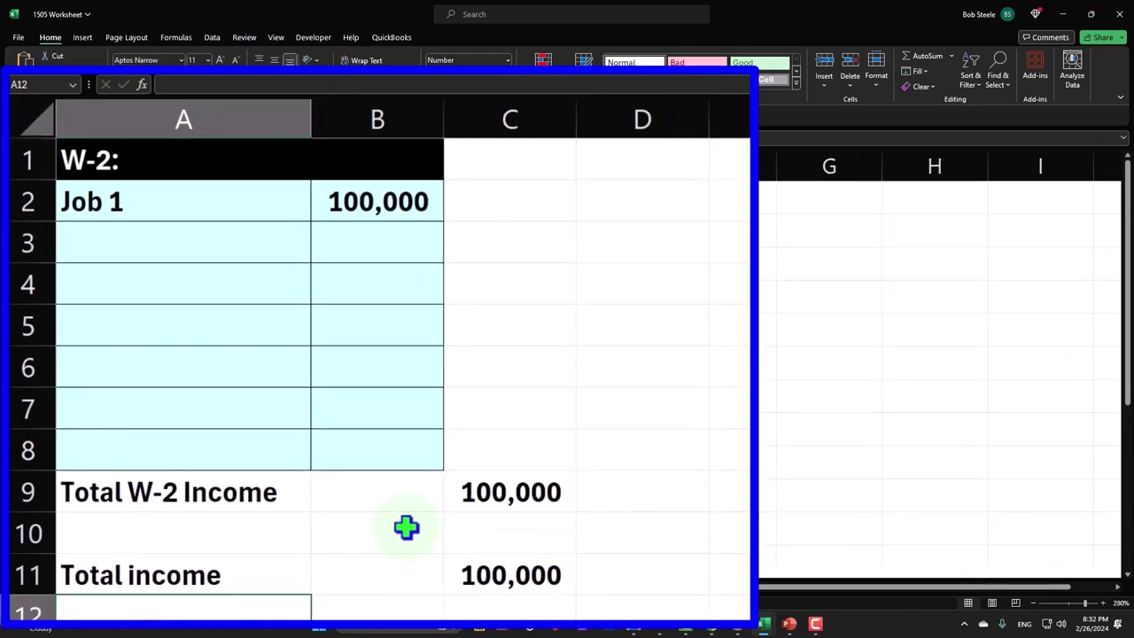
- Return to the P Tax Formula sheet and inspect the Adjustments to income entry in D3
key(ctrl+Page_Down)
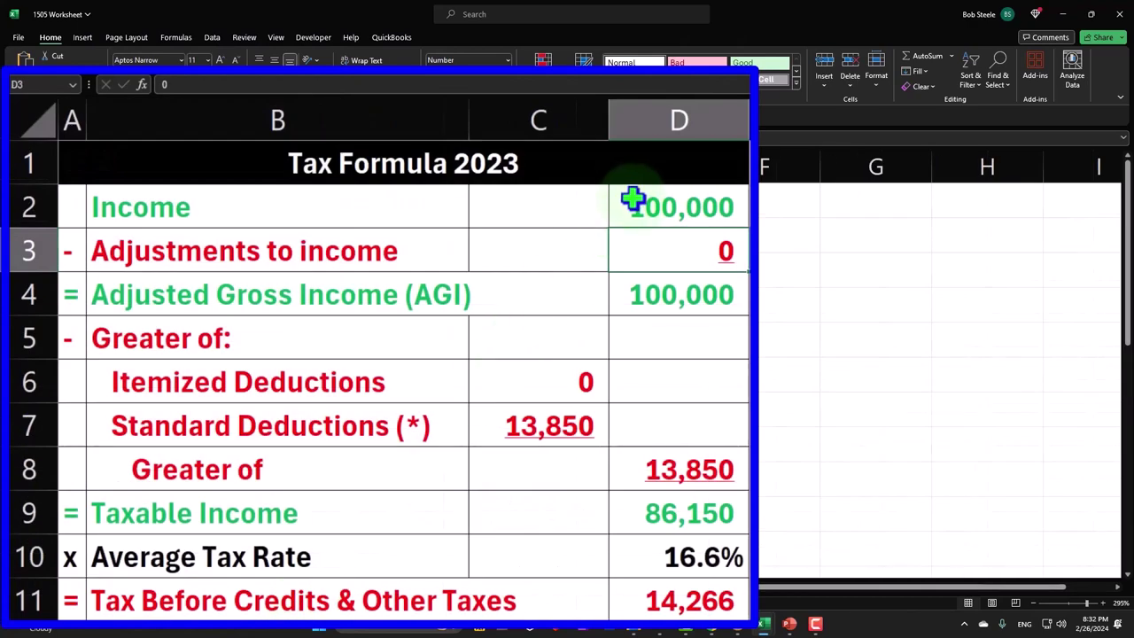
click(636, 202)
click(650, 249)
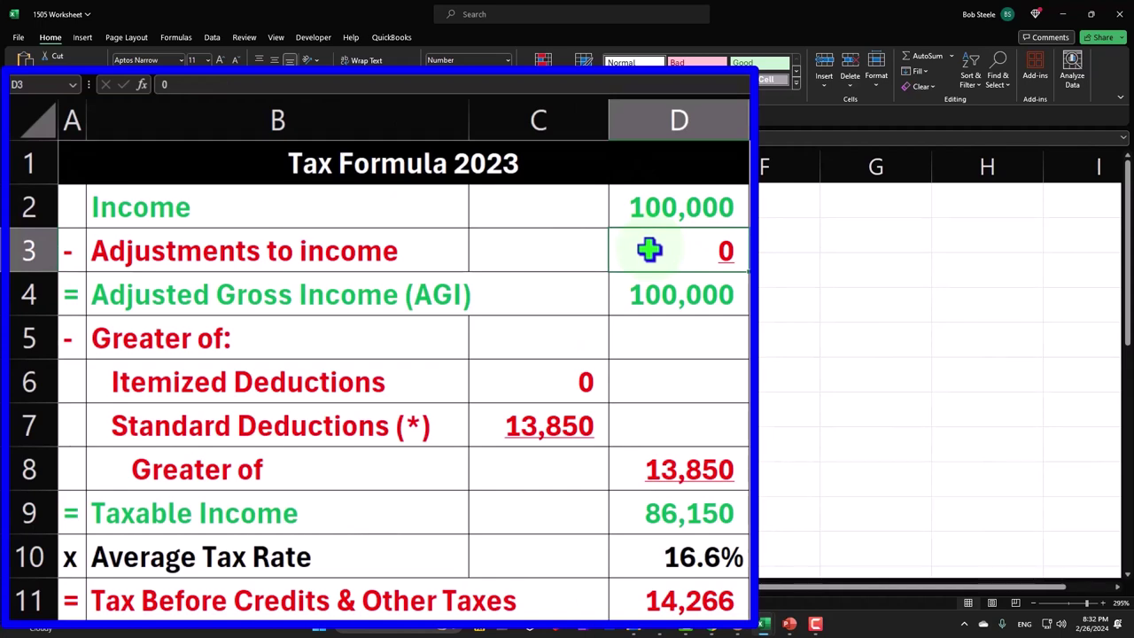
double_click(689, 254)
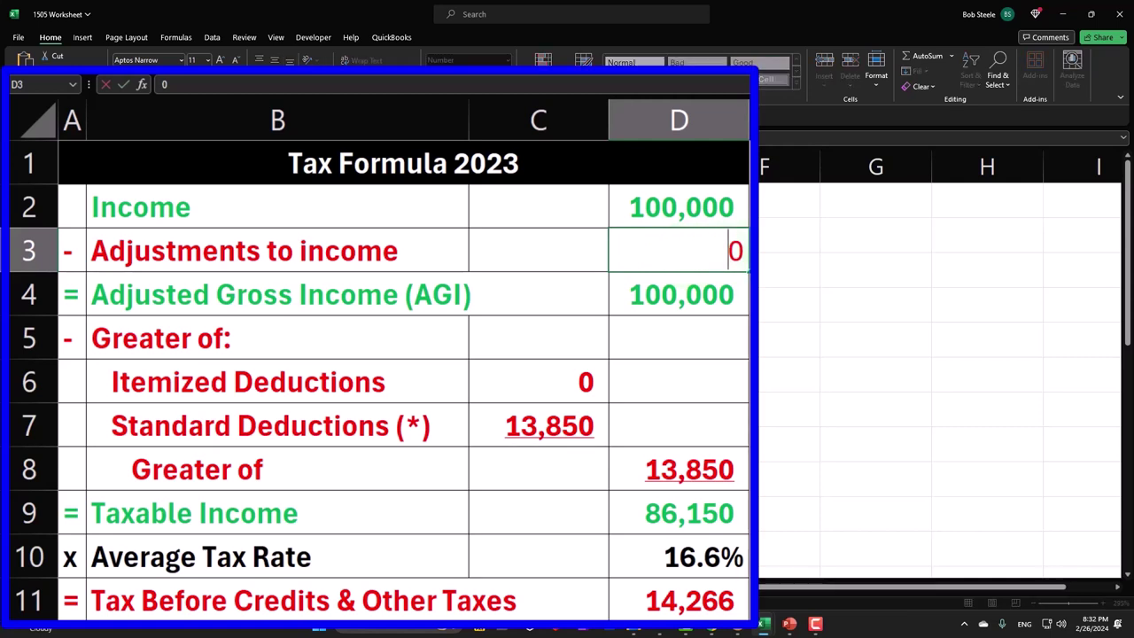
key(Return)
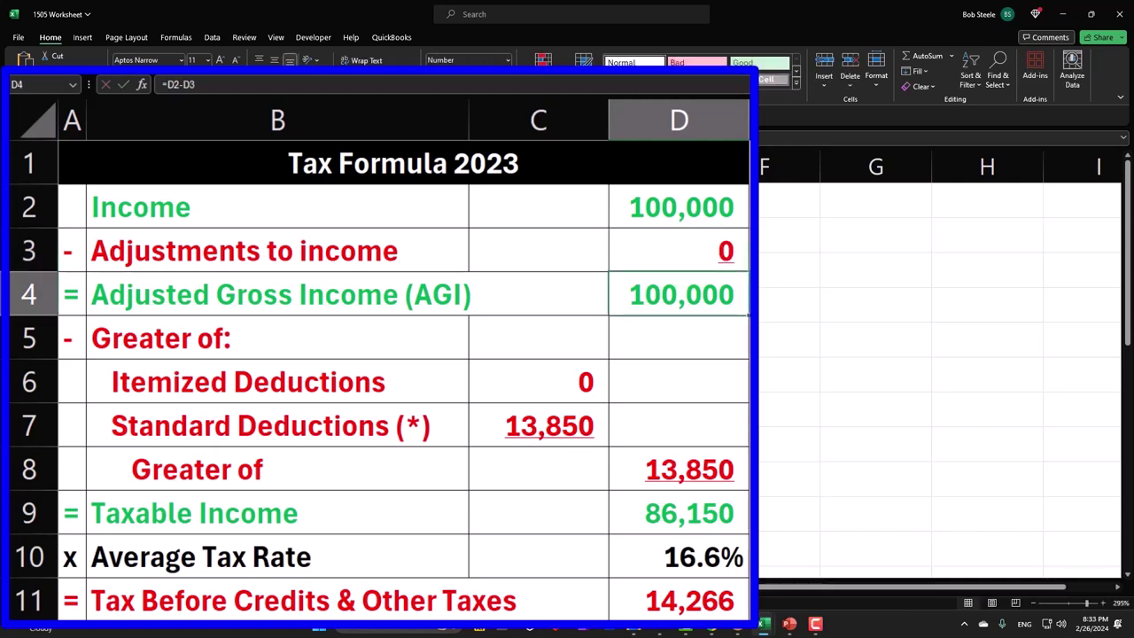